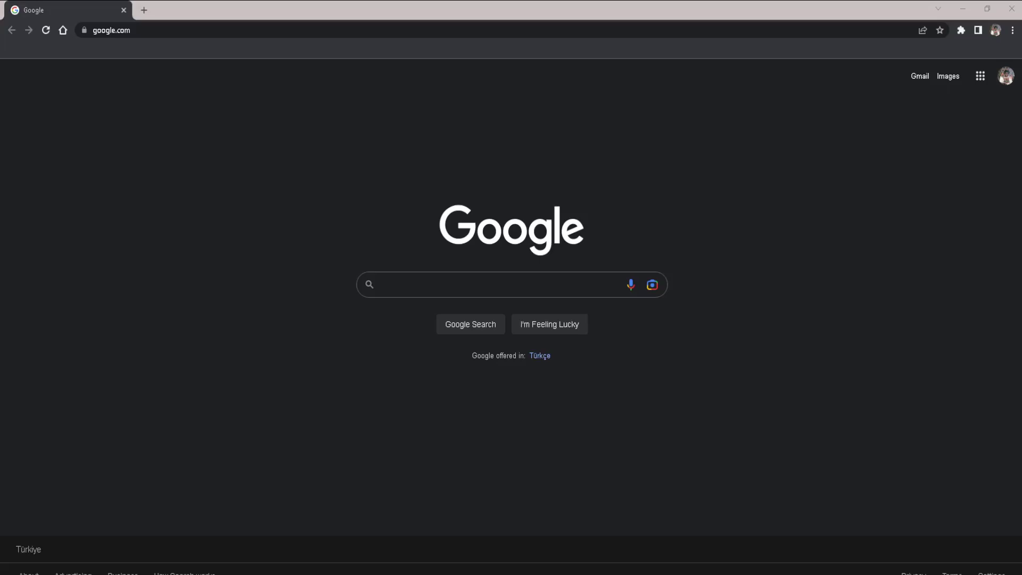
pyautogui.click(467, 30)
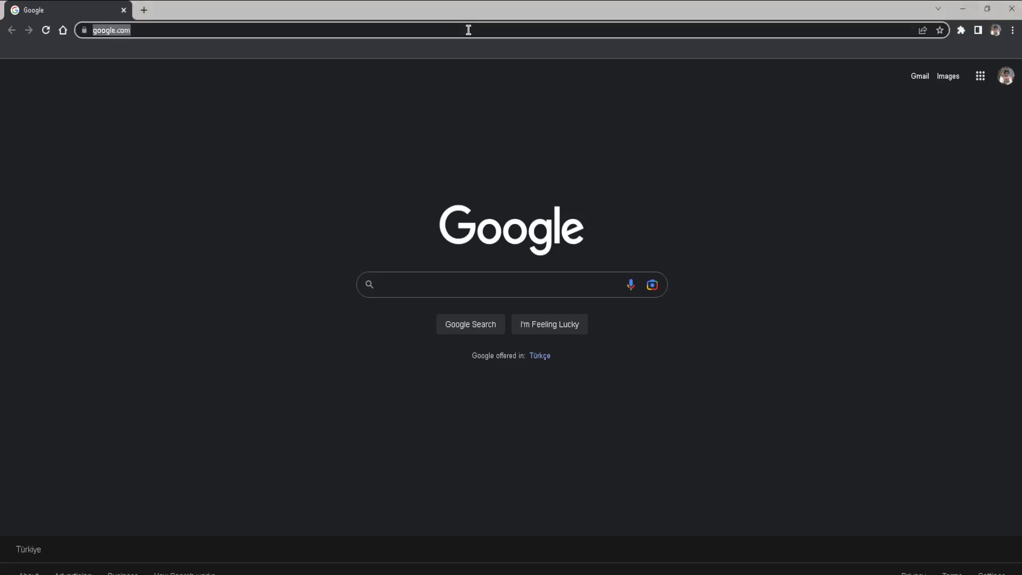
pyautogui.write('nighstand')
pyautogui.press('Return')
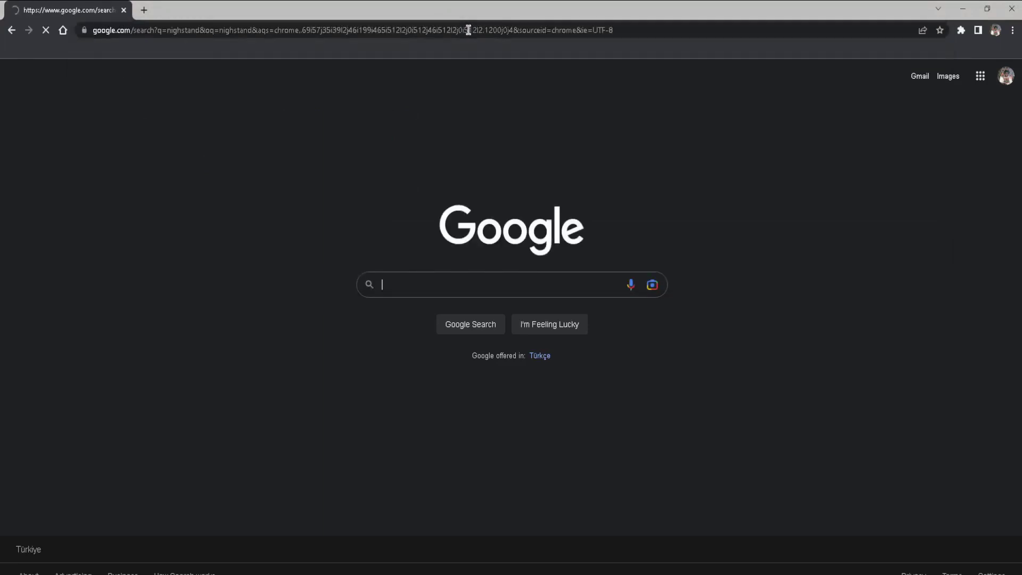
pyautogui.scroll(-2, 186, 224)
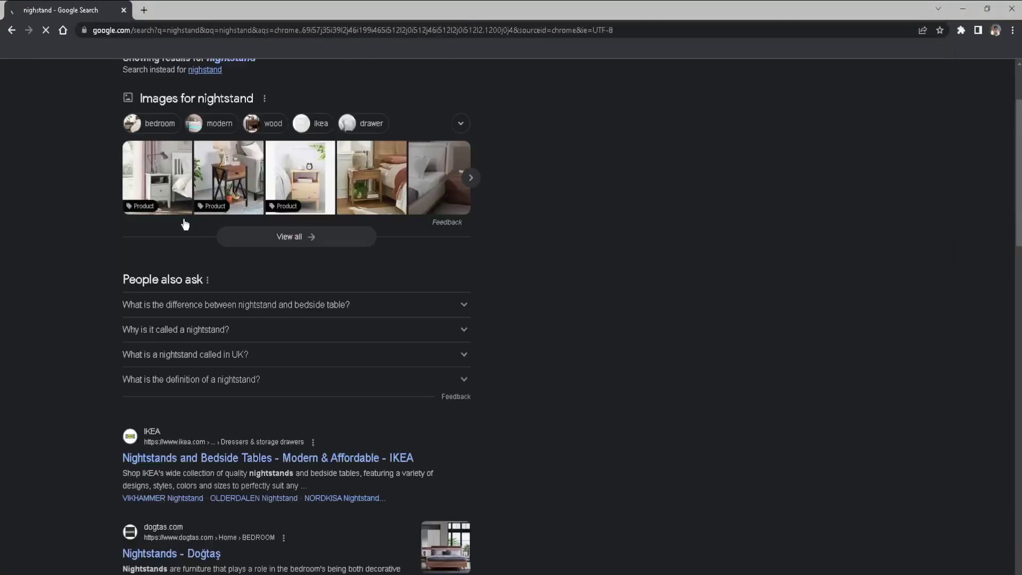
pyautogui.scroll(-2, 185, 223)
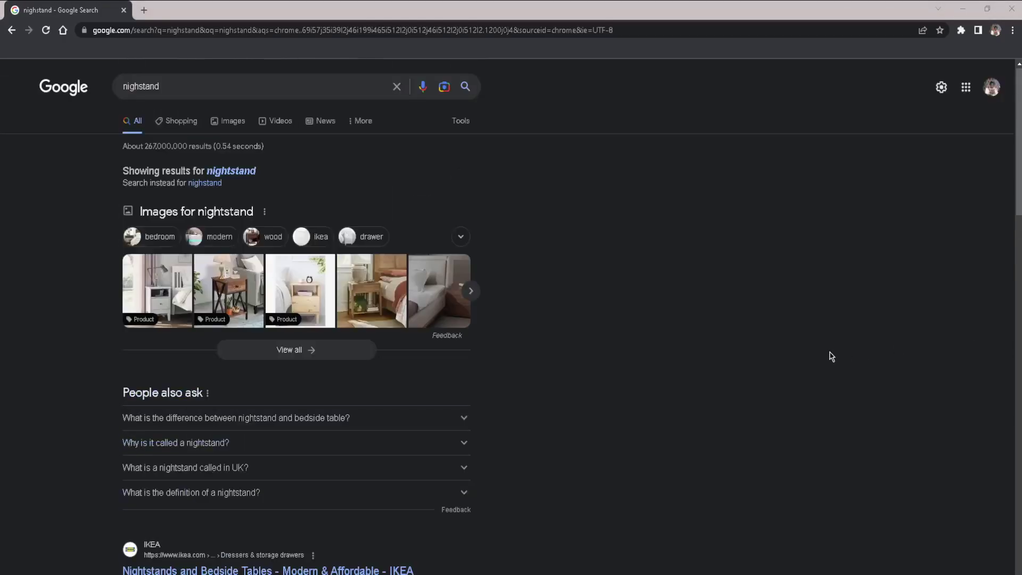
# Search Google for "night tab" and open the nightTab extension page in the Chrome Web Store.
pyautogui.click(397, 86)
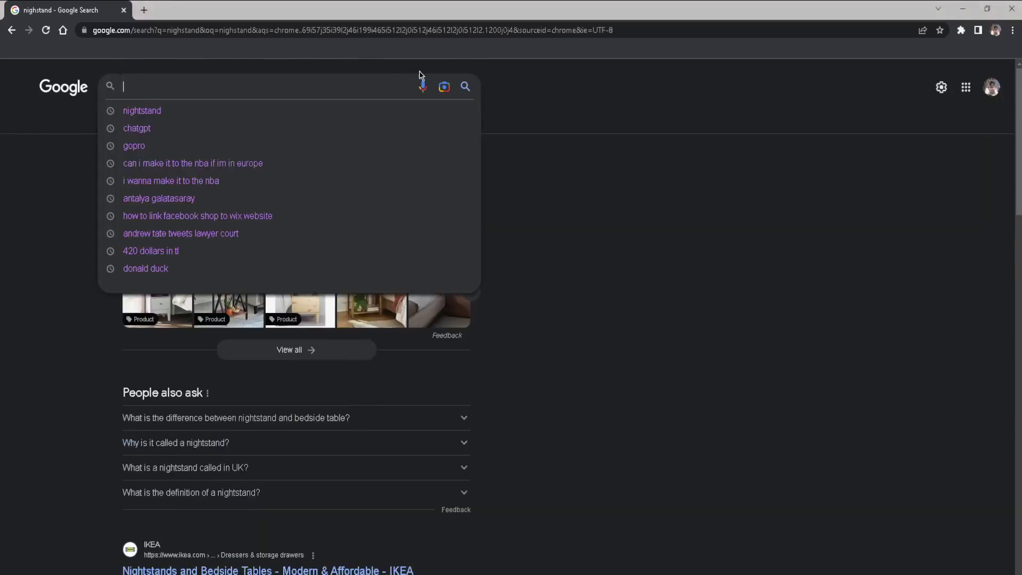
pyautogui.write('night tab')
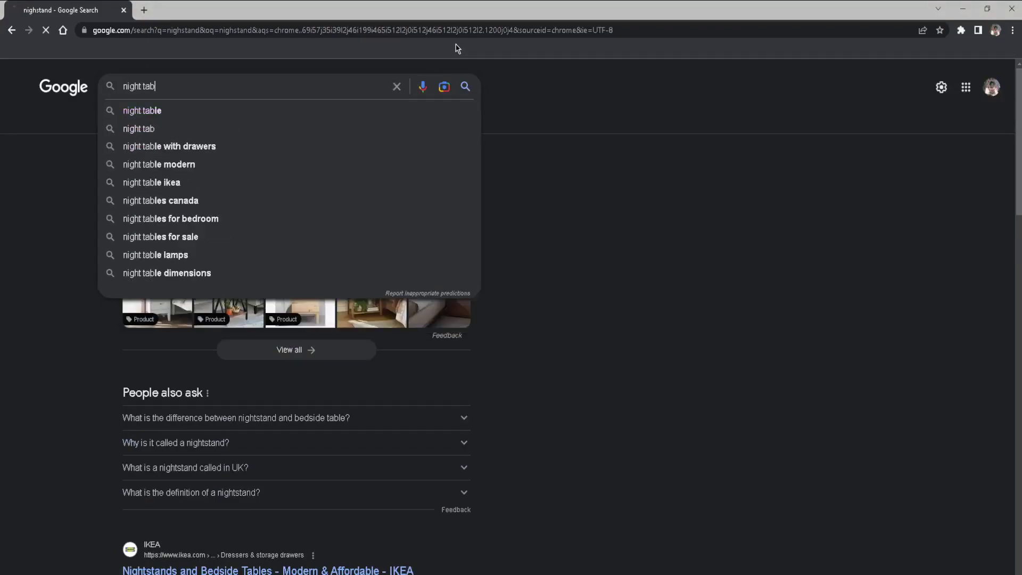
pyautogui.press('Return')
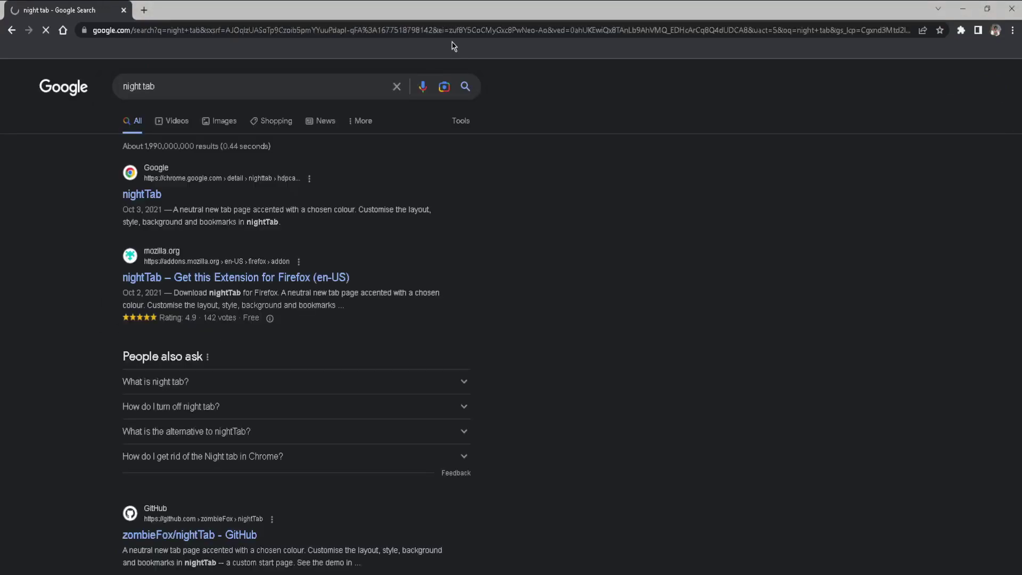
pyautogui.click(142, 195)
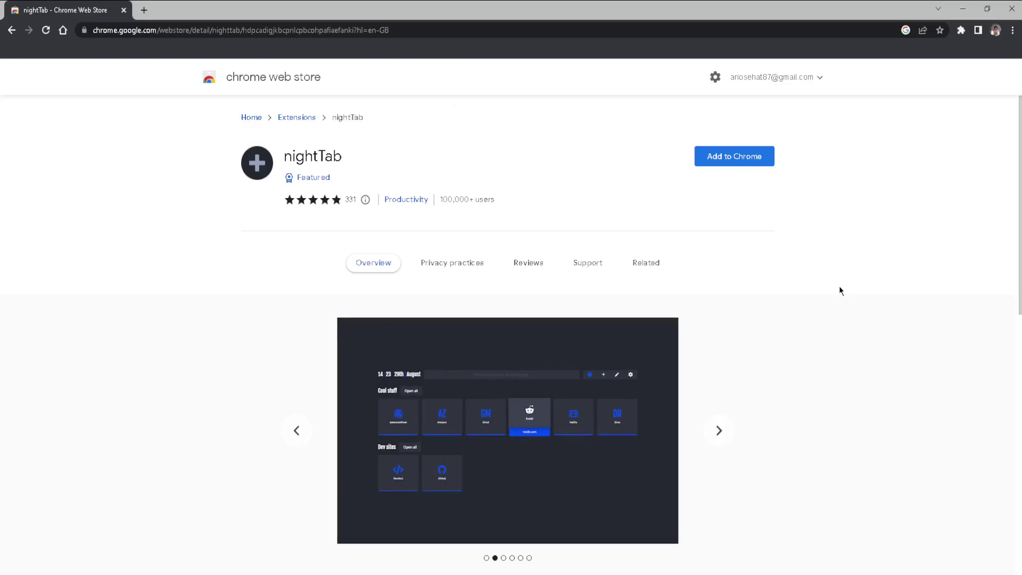
# Add the nightTab extension to Chrome and keep it as the new tab page.
pyautogui.click(738, 165)
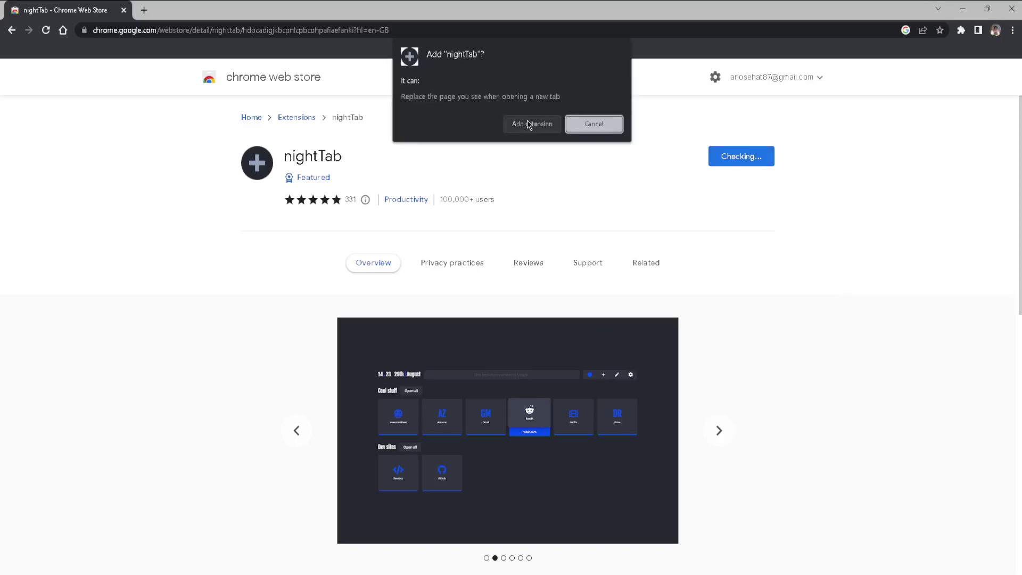
pyautogui.click(529, 124)
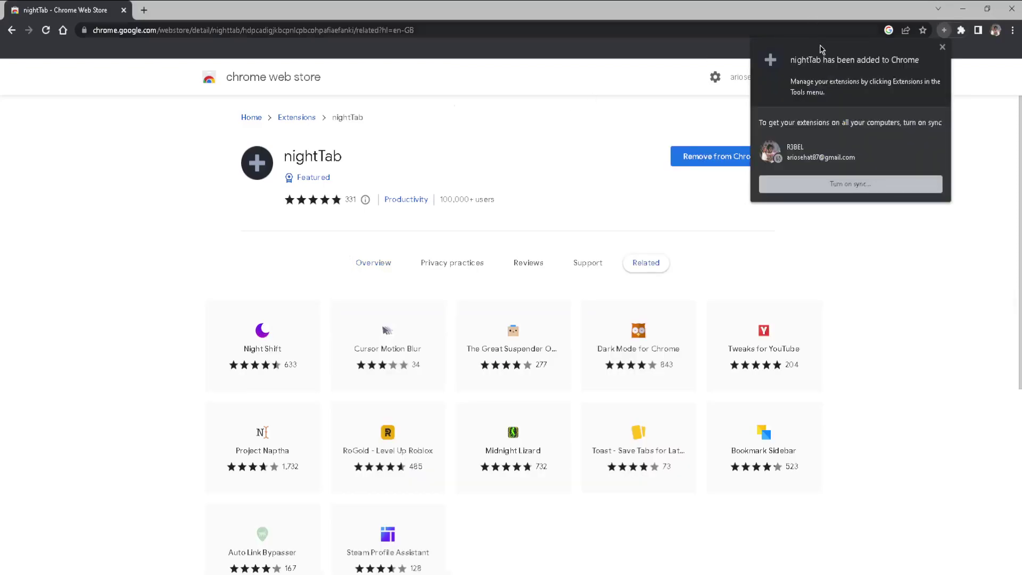
pyautogui.click(142, 11)
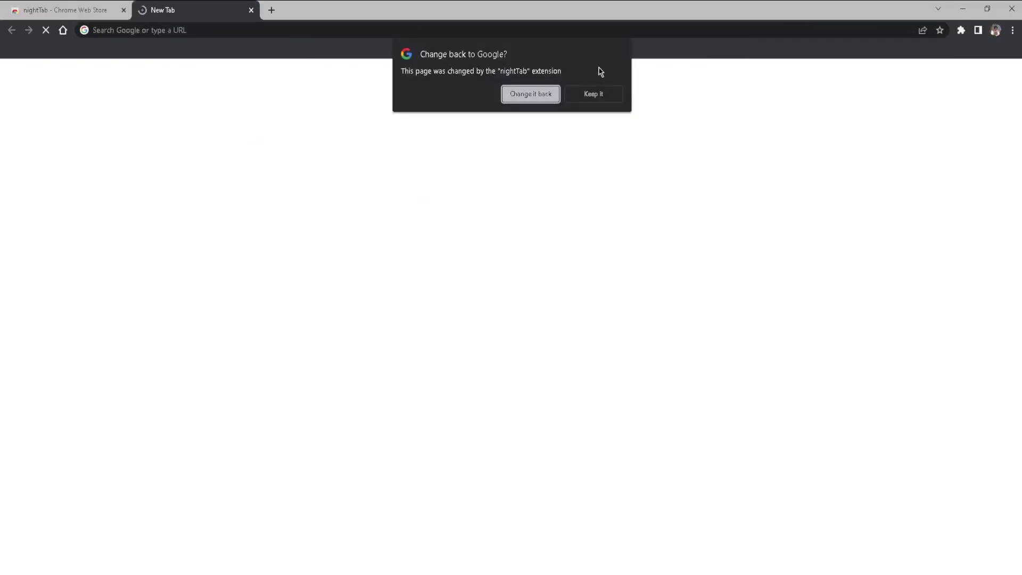
pyautogui.click(593, 95)
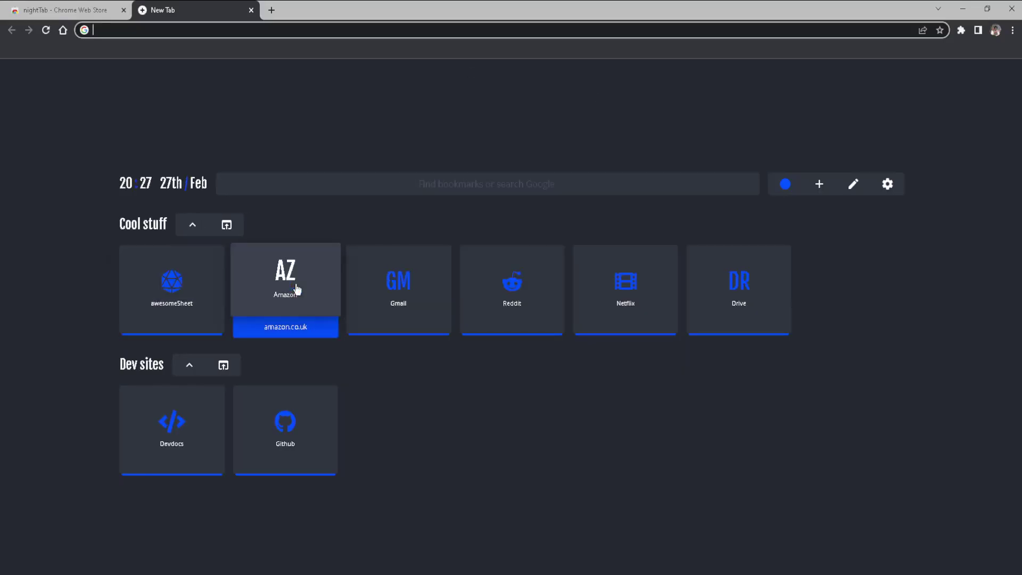
# Try the Gmail bookmark tile and return to a fresh nightTab page, closing the leftover tabs.
pyautogui.click(411, 316)
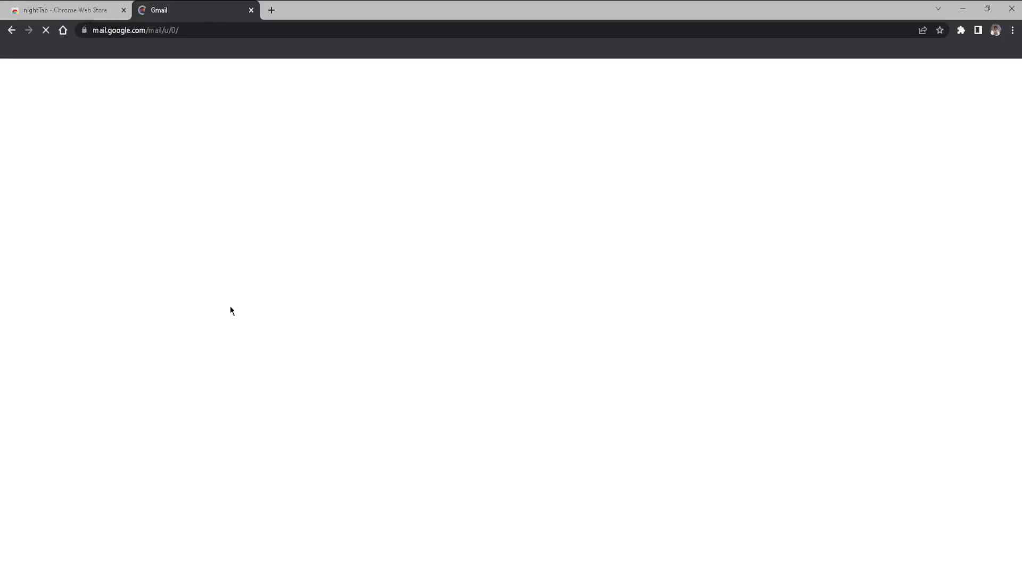
pyautogui.click(271, 10)
pyautogui.click(250, 10)
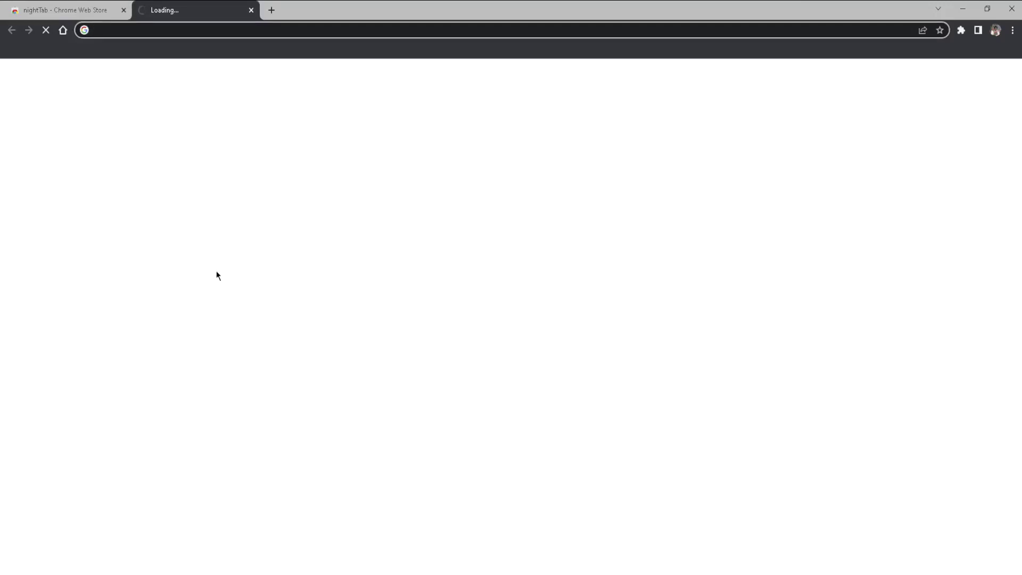
pyautogui.click(271, 10)
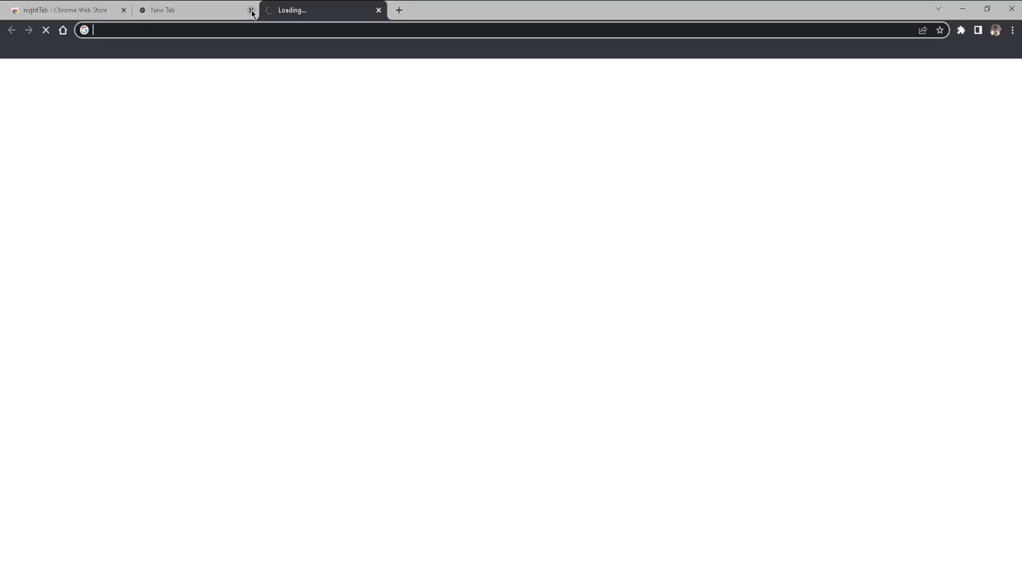
pyautogui.click(251, 10)
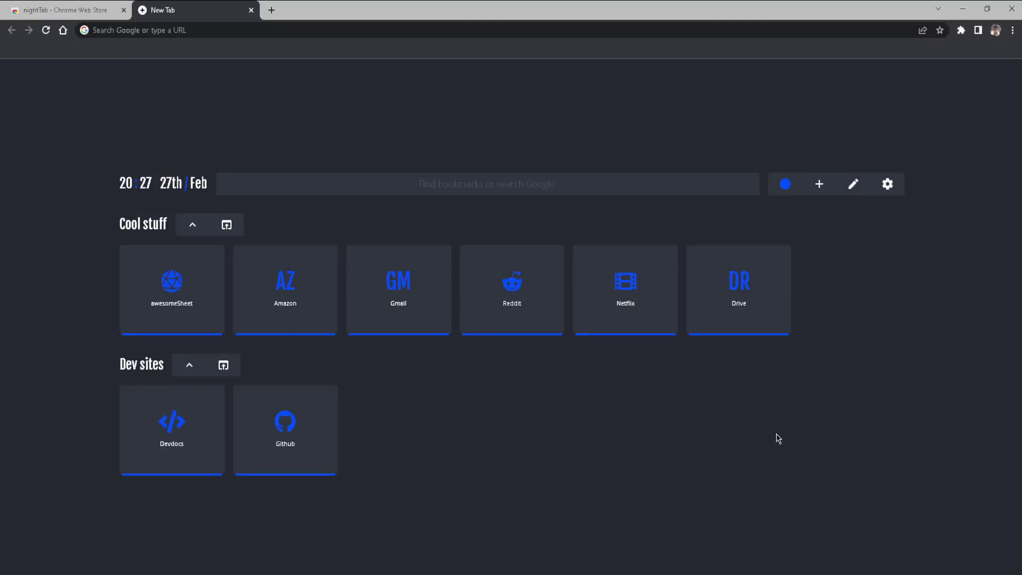
# Turn on edit mode for the nightTab page and try to rearrange the clock, date and search box in the header.
pyautogui.click(855, 182)
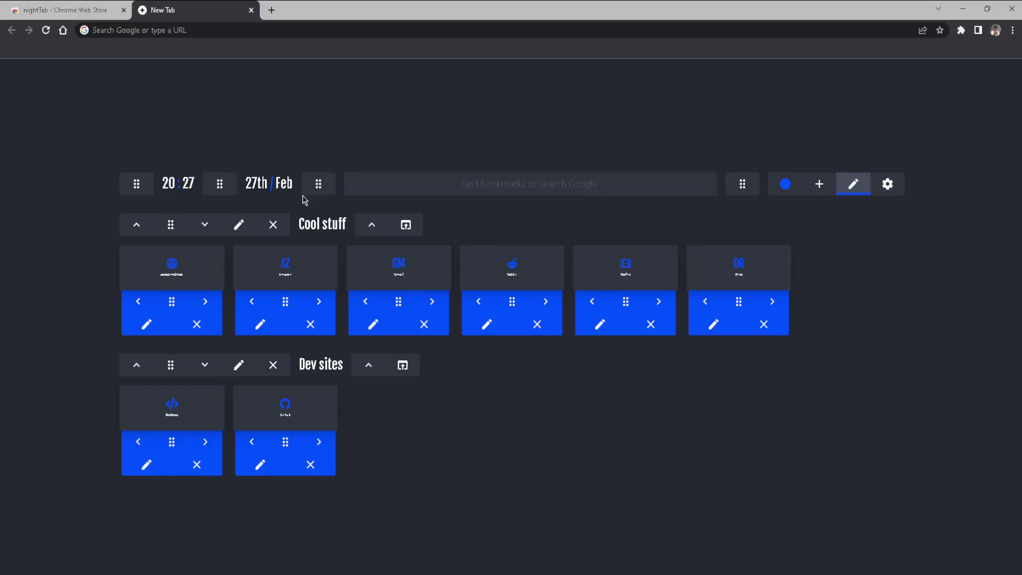
pyautogui.moveTo(319, 183); pyautogui.dragTo(431, 176)
pyautogui.moveTo(136, 184); pyautogui.dragTo(159, 177)
pyautogui.moveTo(743, 185); pyautogui.dragTo(274, 187)
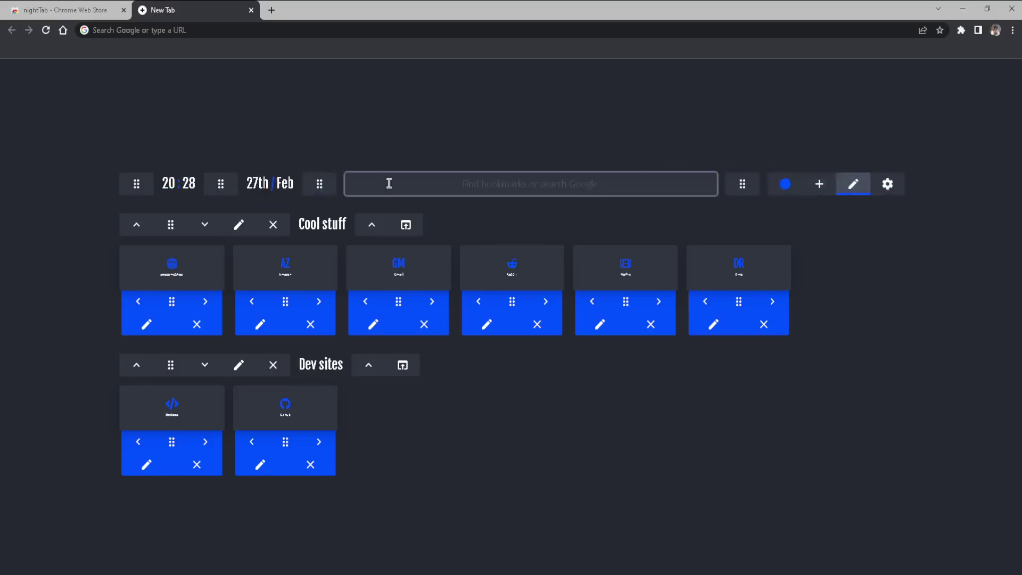
pyautogui.moveTo(743, 183)
pyautogui.mouseDown()
pyautogui.moveTo(802, 187)
pyautogui.moveTo(790, 319)
pyautogui.moveTo(743, 186)
pyautogui.mouseUp()
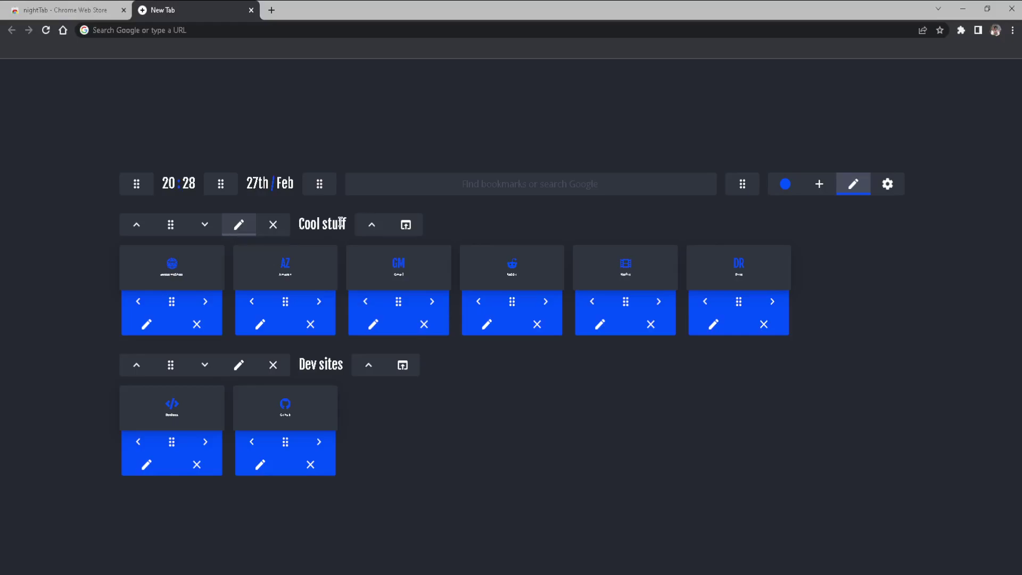
# Collapse the Cool stuff group and expand it again.
pyautogui.tripleClick(317, 224)
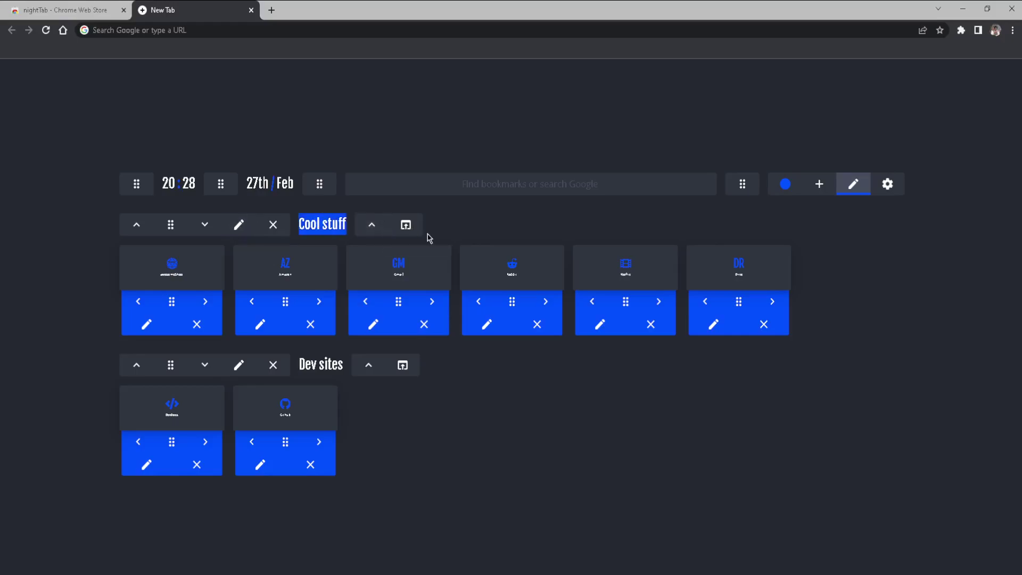
pyautogui.click(375, 226)
pyautogui.click(374, 273)
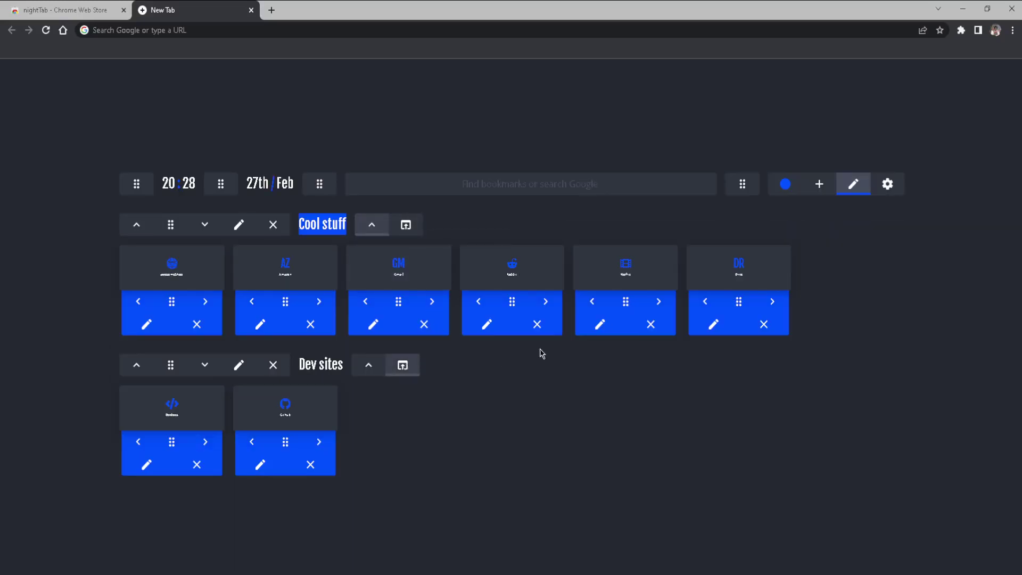
# Add a new group named Bookmarks in the 3rd position, keeping its Collapse and Open all controls shown.
pyautogui.click(821, 184)
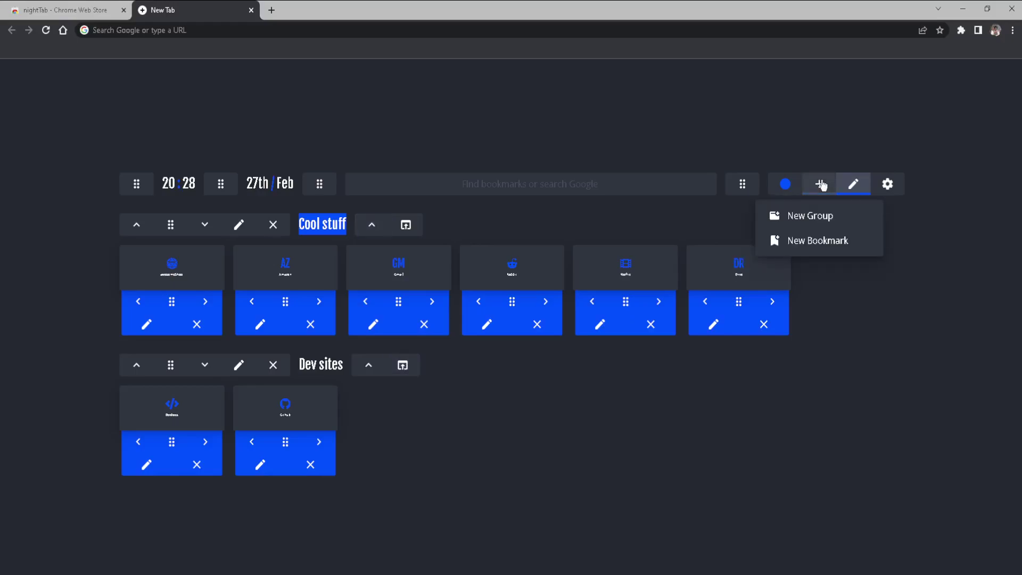
pyautogui.click(822, 215)
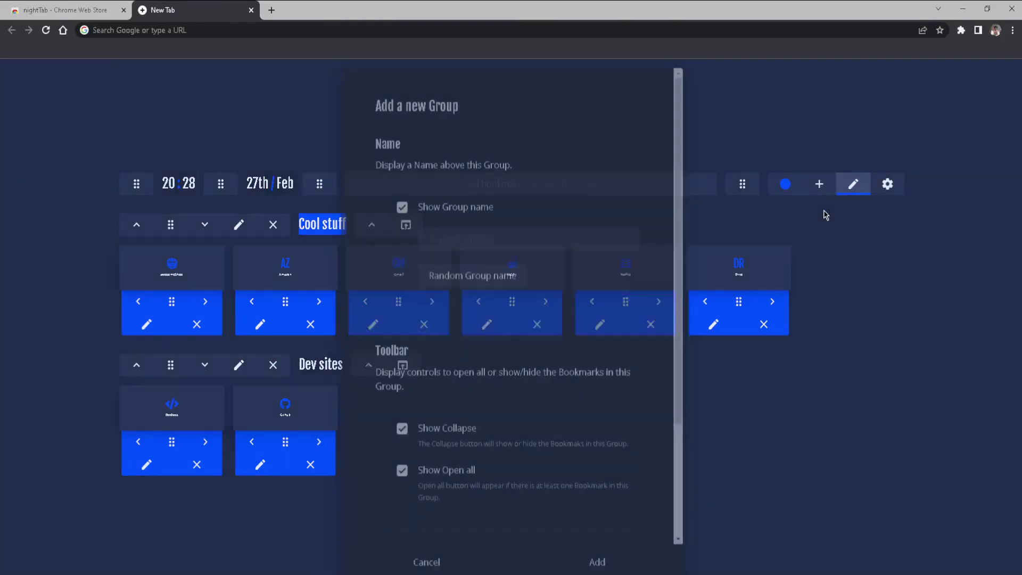
pyautogui.click(508, 244)
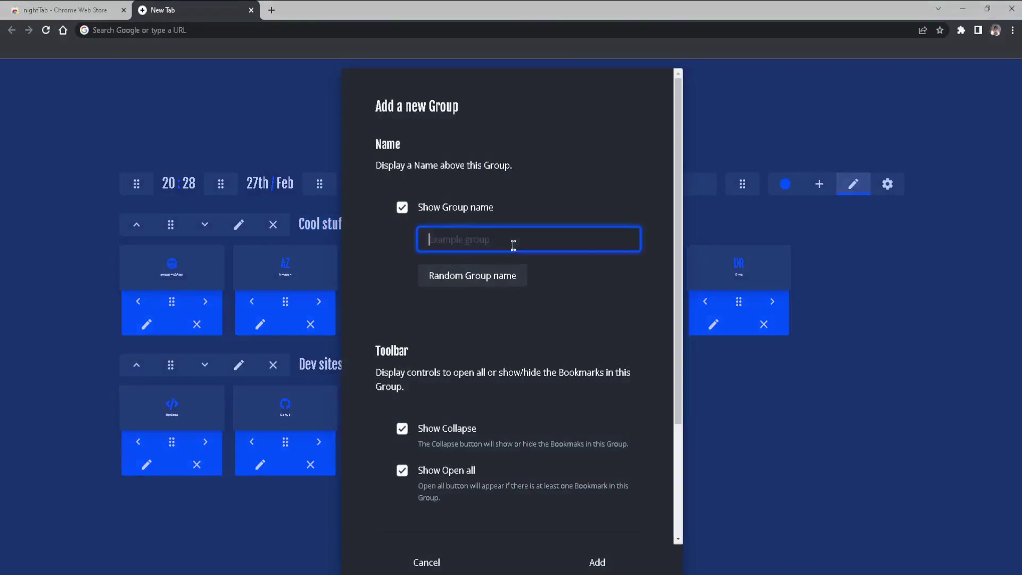
pyautogui.write('Bookmarks')
pyautogui.scroll(-3, 435, 404)
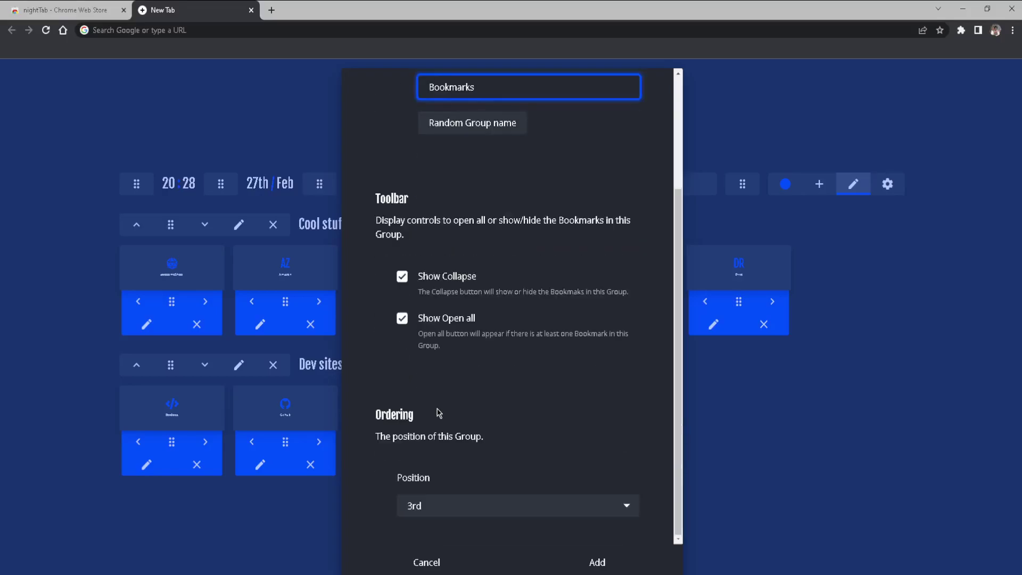
pyautogui.click(466, 512)
pyautogui.click(423, 548)
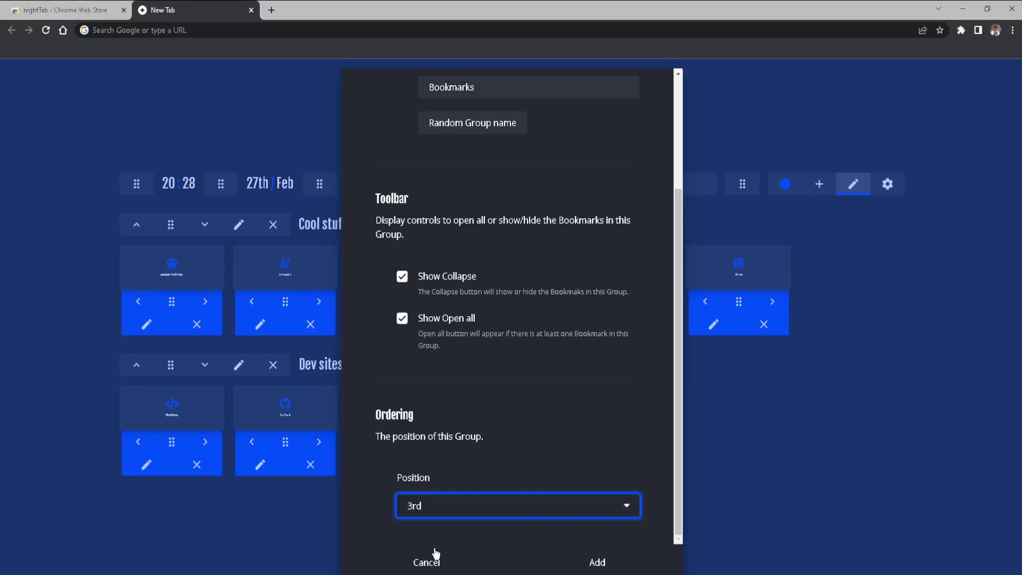
pyautogui.click(616, 565)
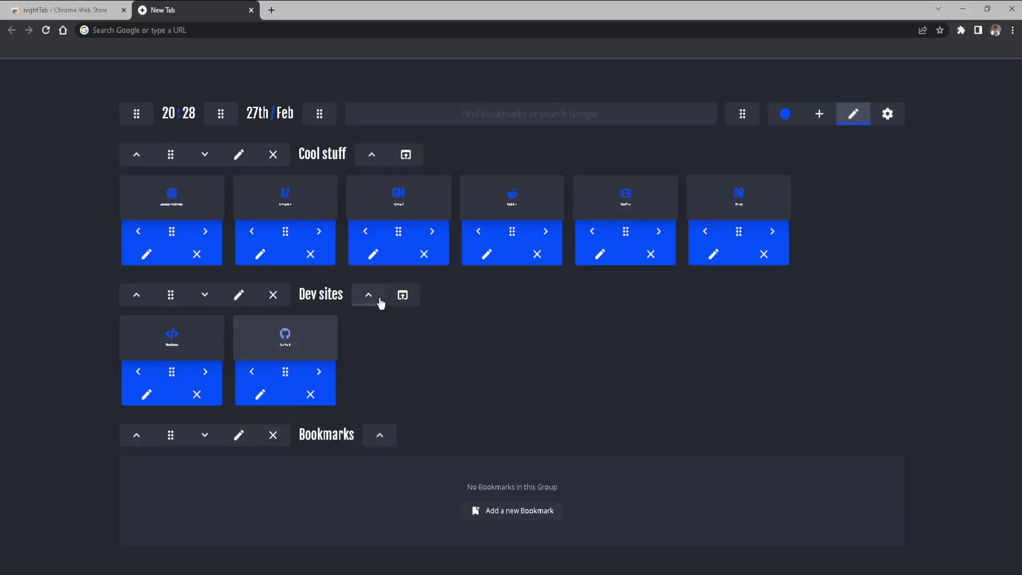
# Collapse and re-expand the Bookmarks group, and look through the address, position, layout and theme options for a new bookmark without adding one.
pyautogui.click(380, 435)
pyautogui.click(380, 486)
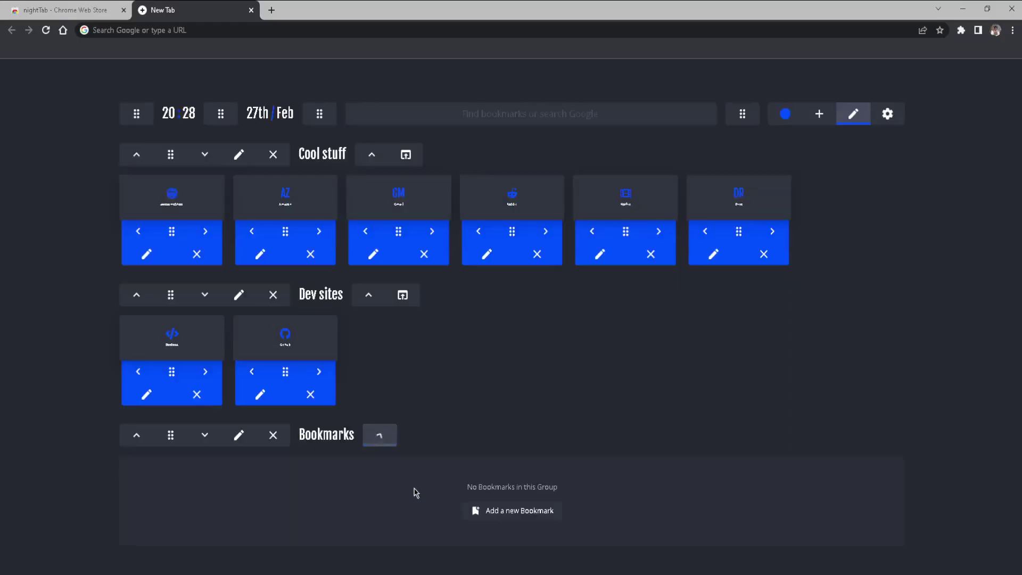
pyautogui.click(515, 511)
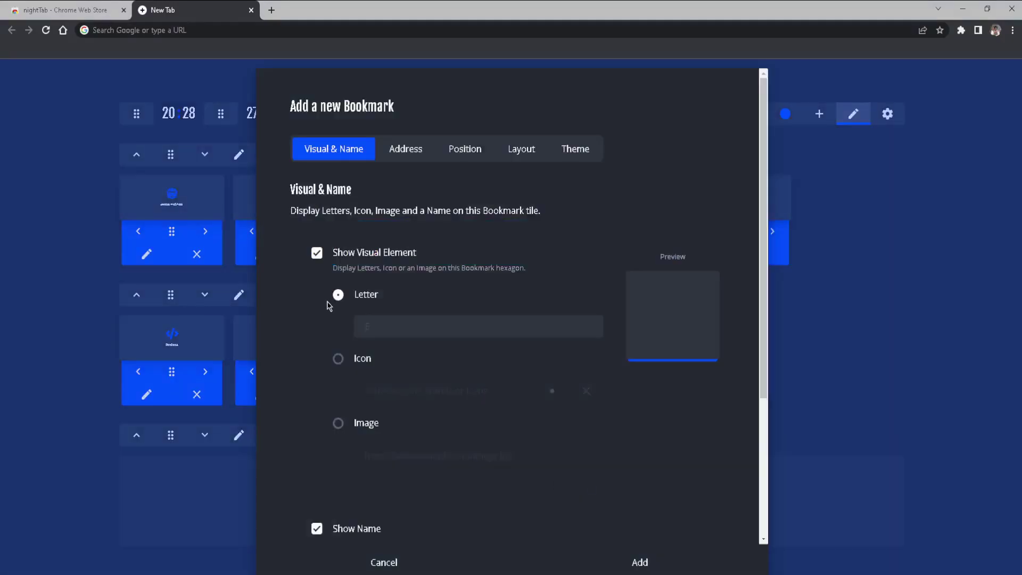
pyautogui.click(412, 157)
pyautogui.click(474, 155)
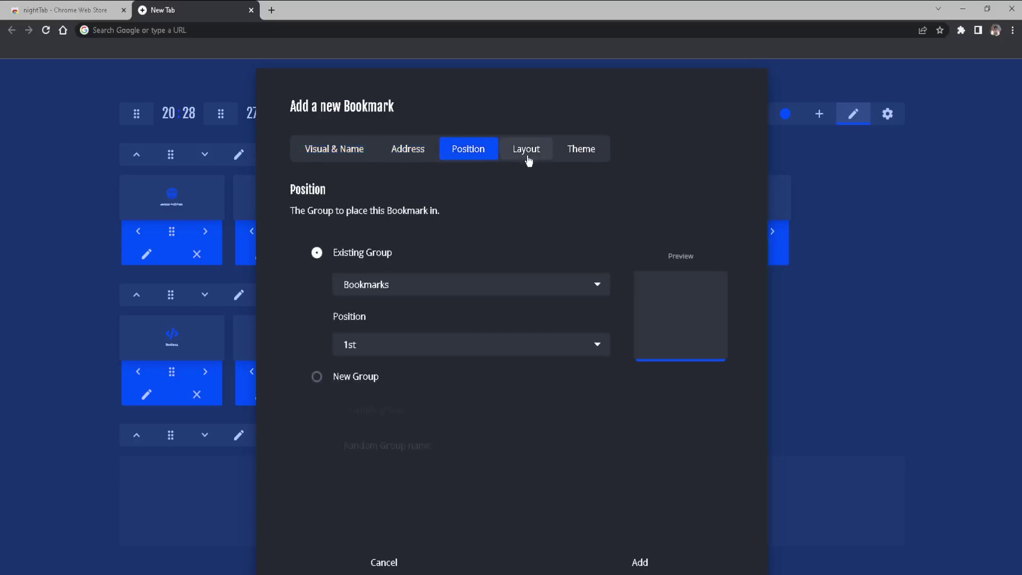
pyautogui.click(528, 160)
pyautogui.click(578, 153)
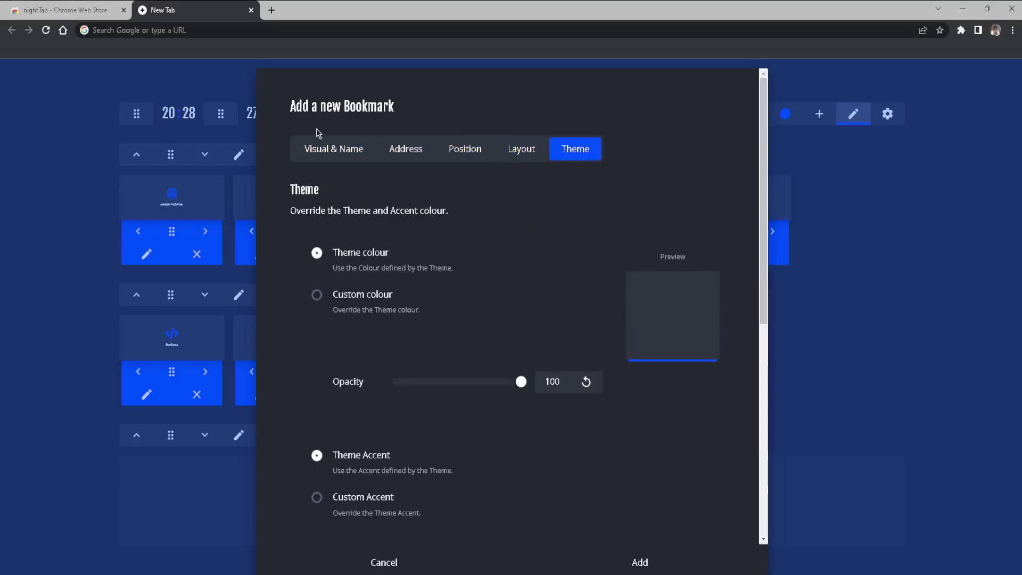
pyautogui.click(385, 563)
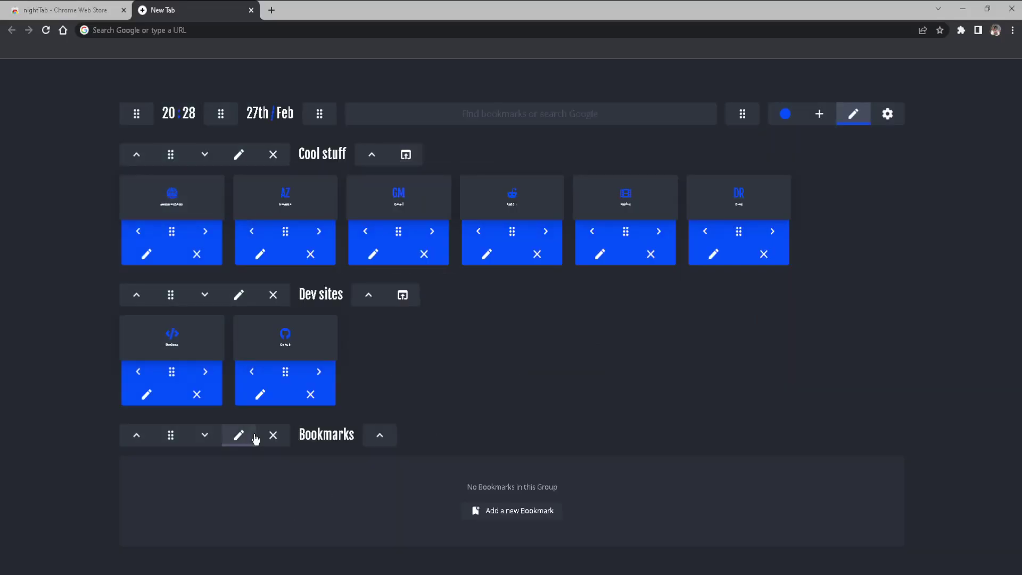
# Review the Bookmarks group's name, toolbar and ordering settings and leave without saving.
pyautogui.click(239, 435)
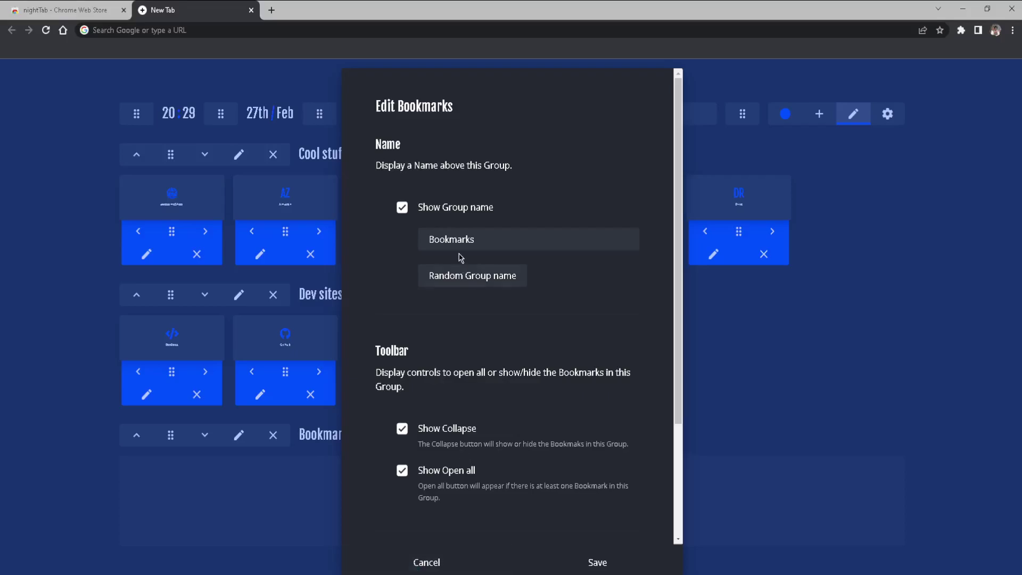
pyautogui.scroll(-3, 461, 258)
pyautogui.click(427, 560)
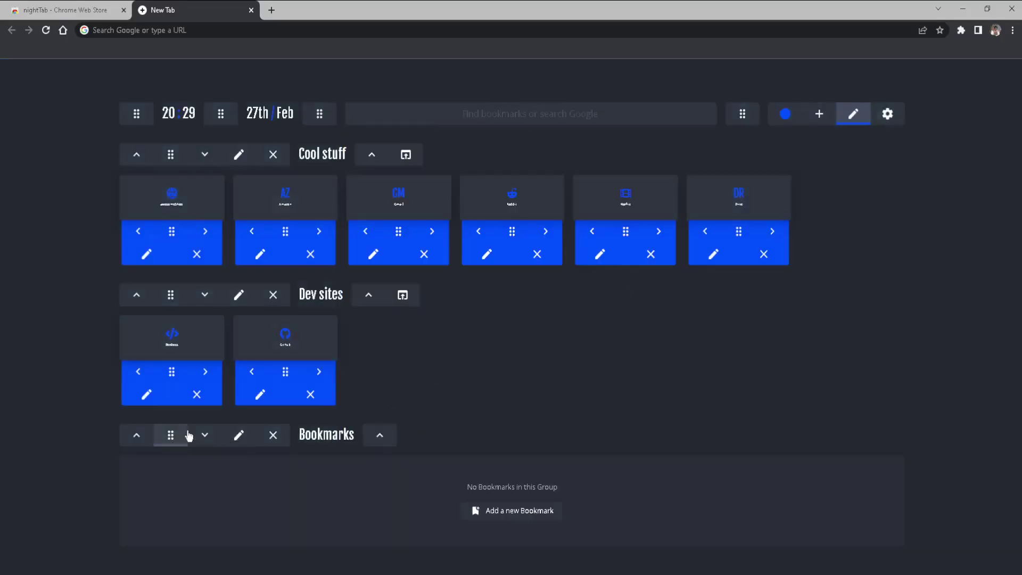
# Start removing the Bookmarks group and cancel the removal.
pyautogui.click(273, 436)
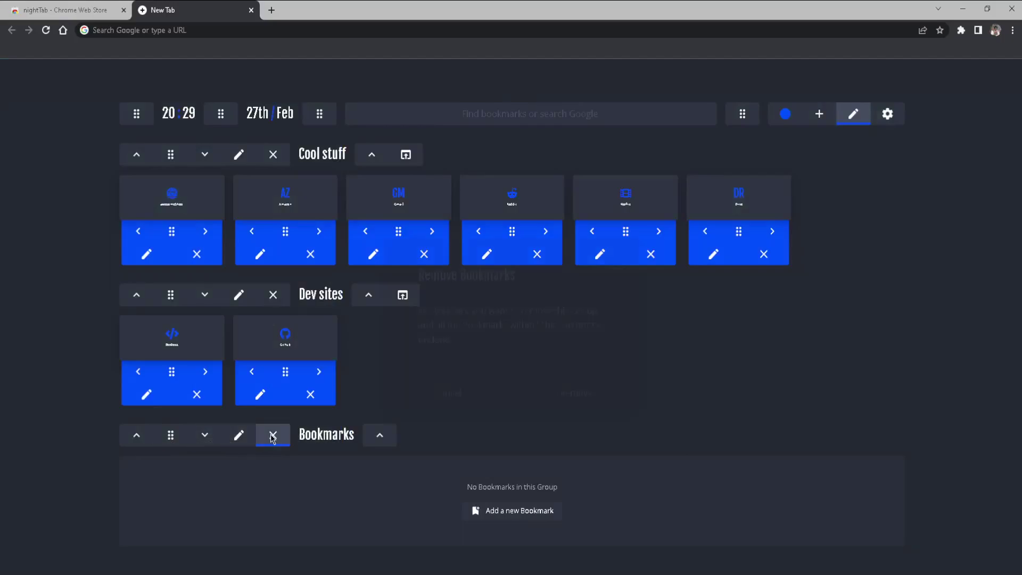
pyautogui.click(444, 394)
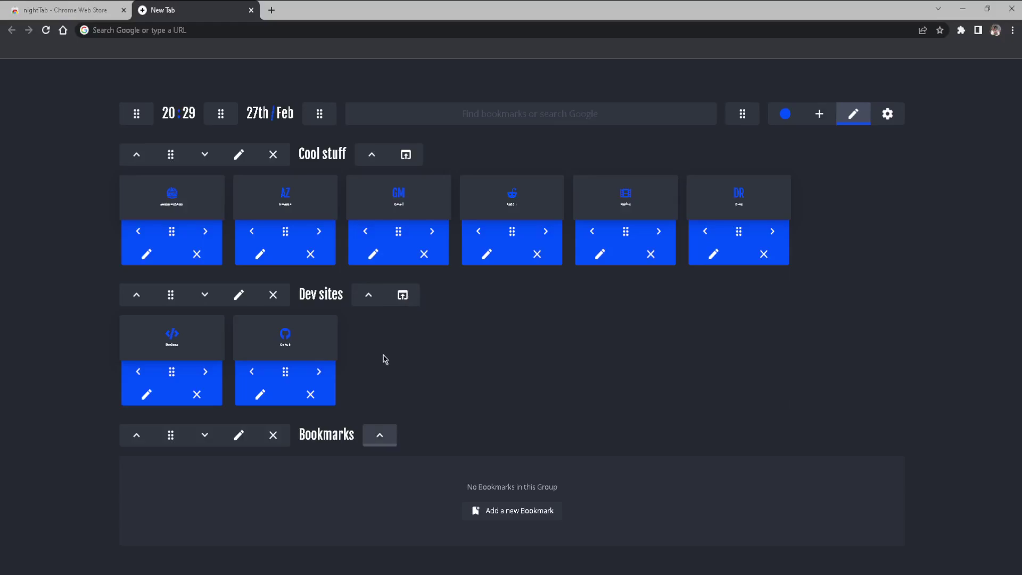
# Open all bookmarks of the Dev sites group at once, return to a new tab page and close the DevDocs and GitHub pages.
pyautogui.click(397, 297)
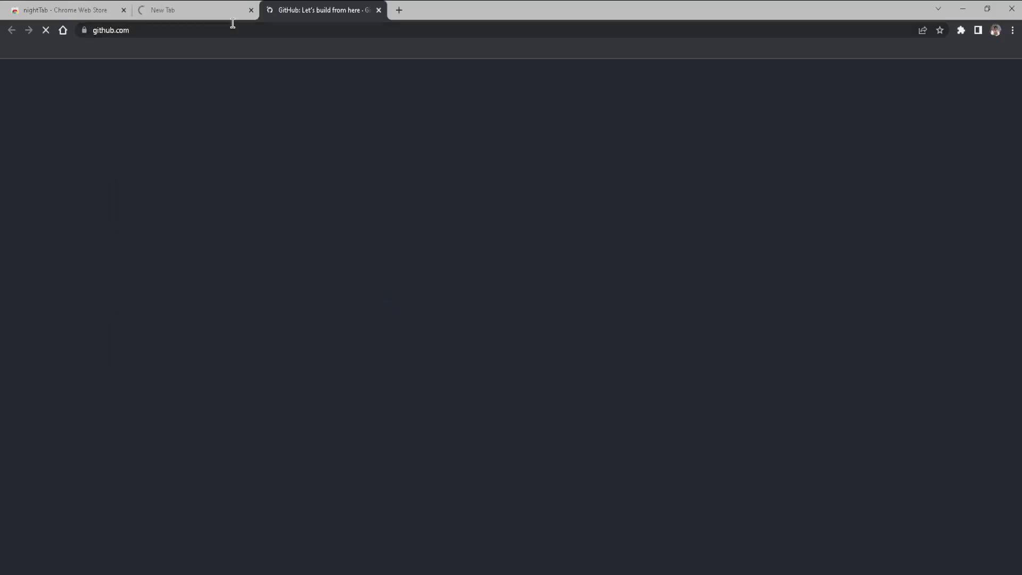
pyautogui.click(175, 8)
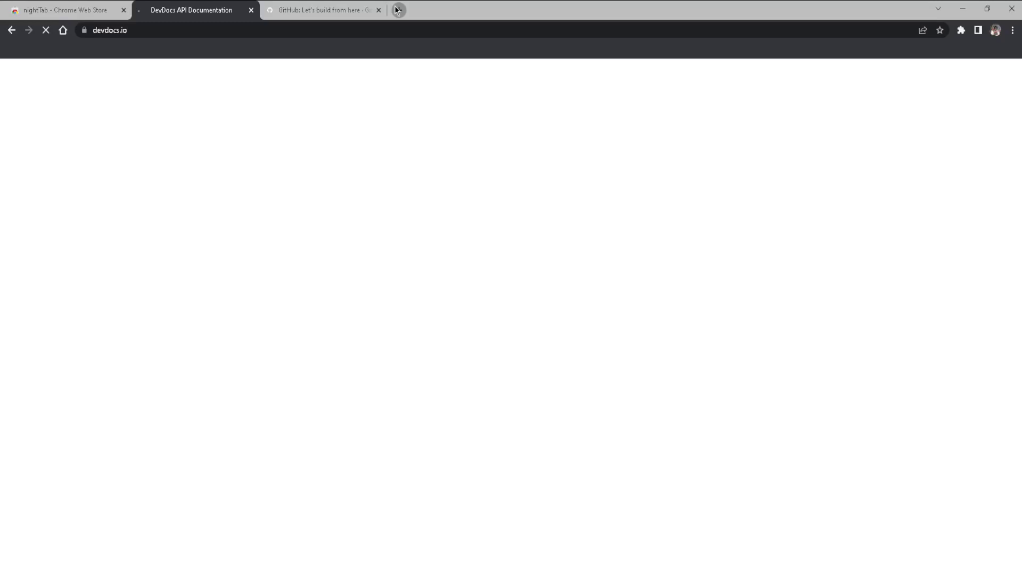
pyautogui.click(398, 10)
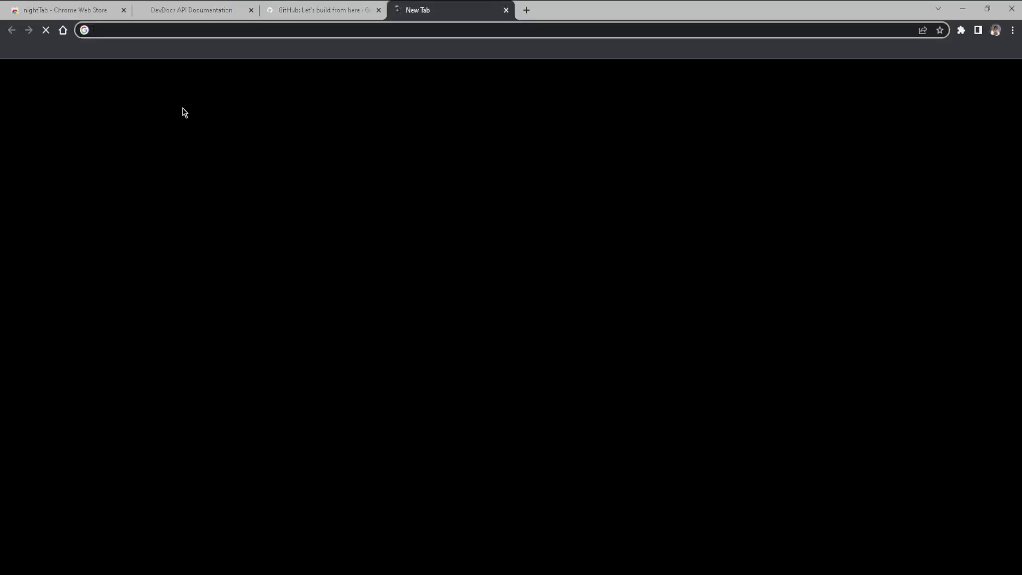
pyautogui.click(252, 10)
pyautogui.click(251, 10)
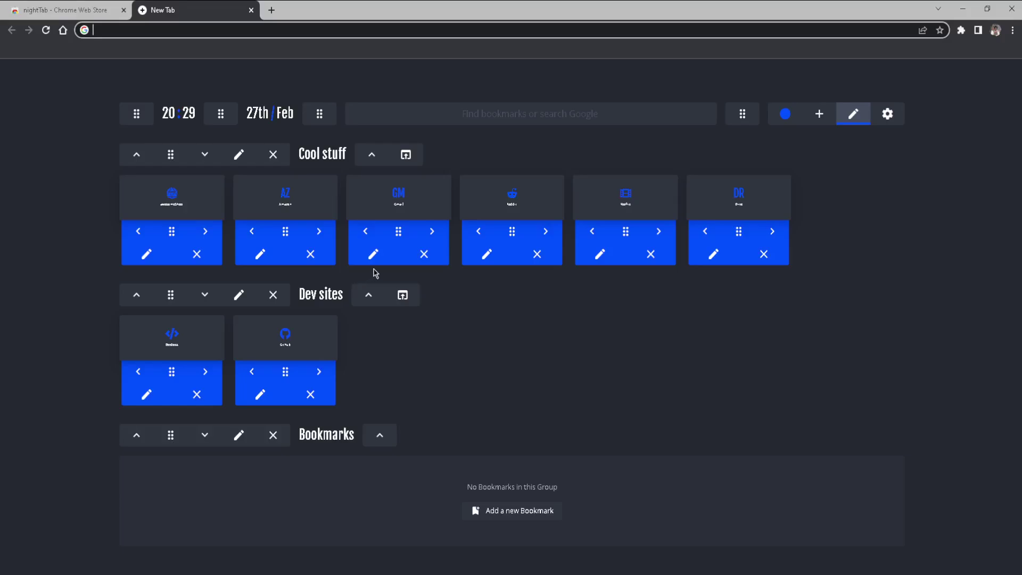
# Review the Dev sites group's name, toolbar and ordering settings and leave without saving.
pyautogui.click(239, 296)
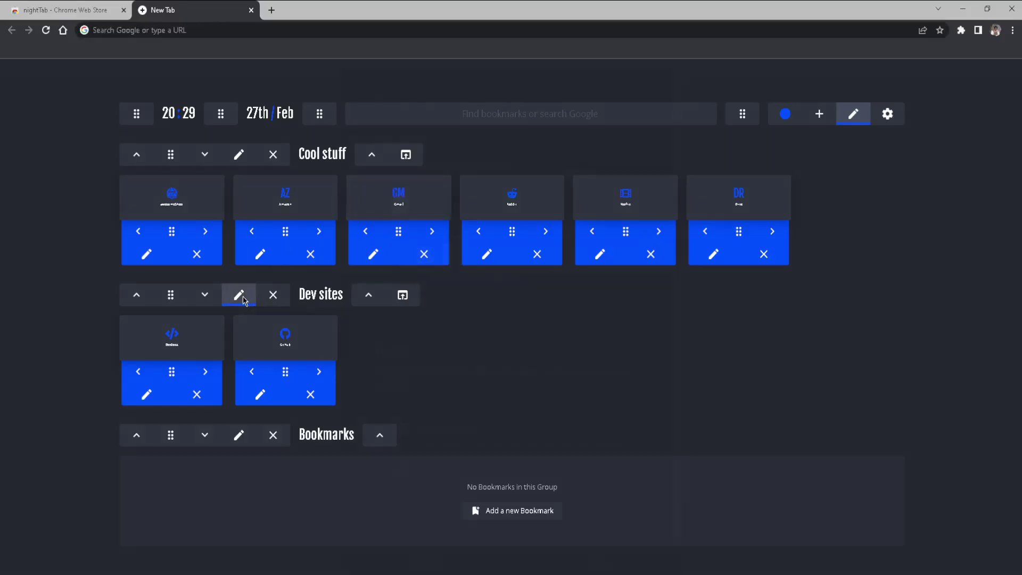
pyautogui.scroll(-3, 454, 463)
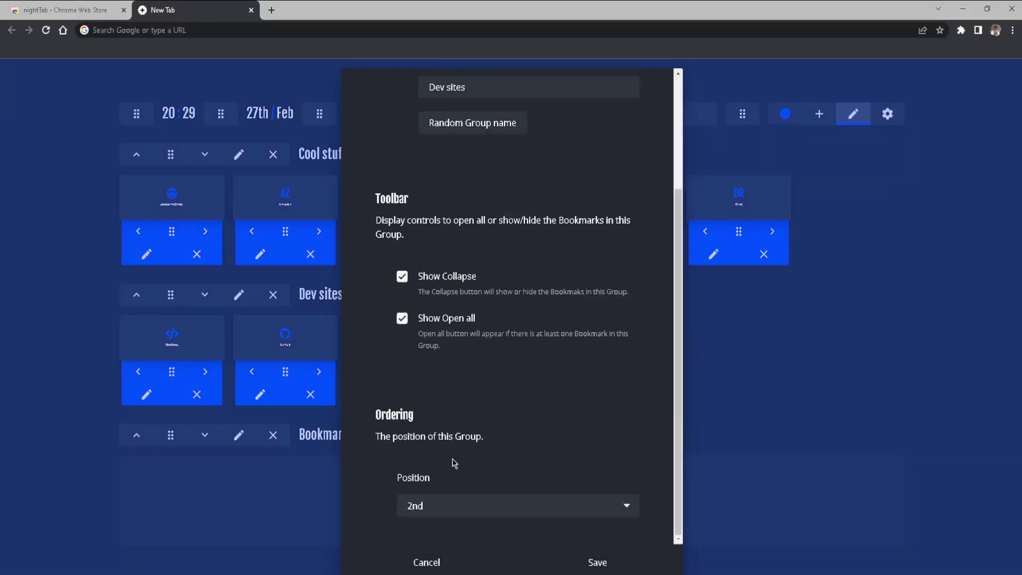
pyautogui.click(453, 557)
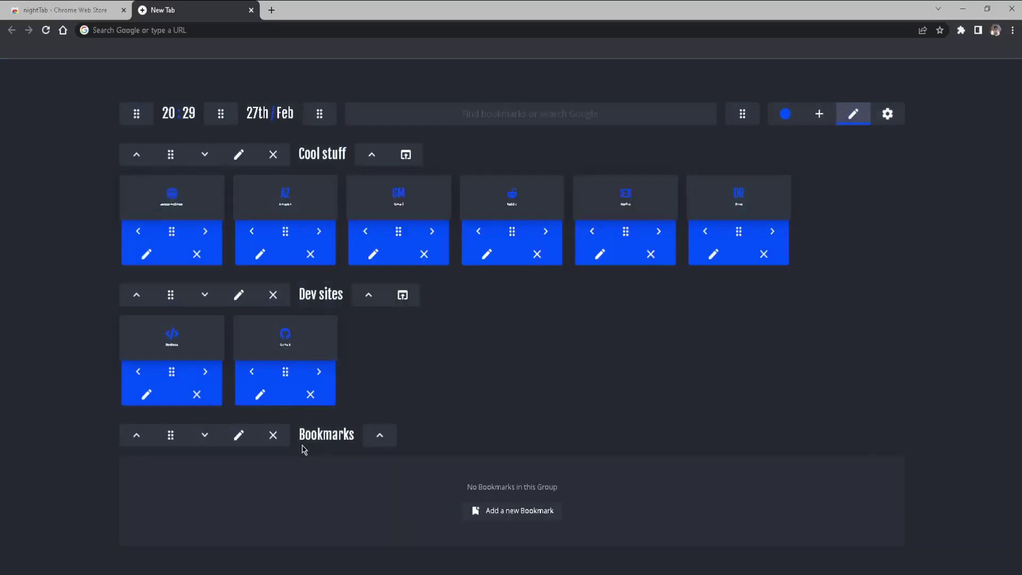
# Move the Github bookmark to the front of the Dev sites group and return it to second place.
pyautogui.click(256, 370)
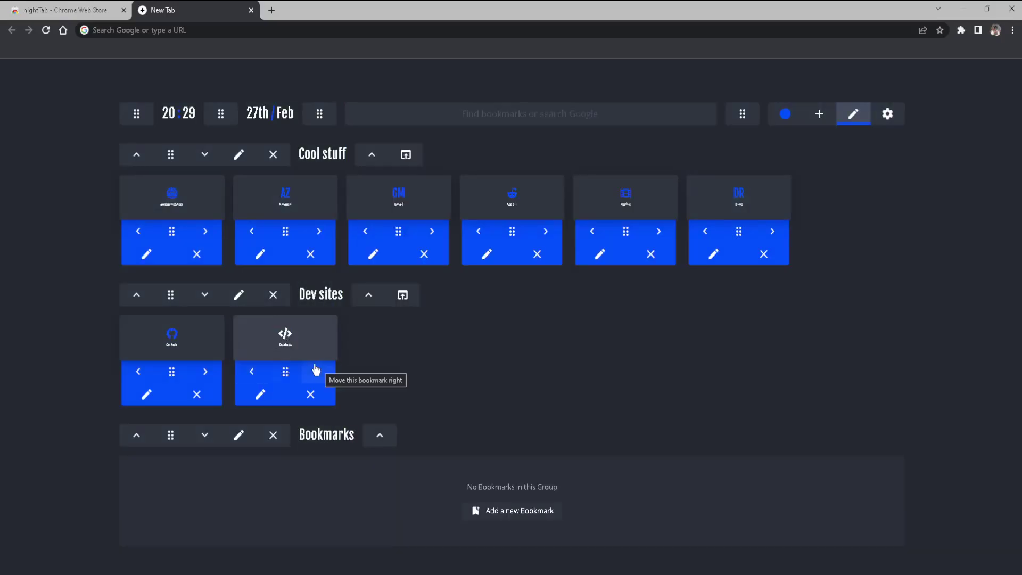
pyautogui.moveTo(285, 371); pyautogui.dragTo(156, 366)
# Try the Letter, Icon and Image visuals for the Github bookmark and cancel the edit.
pyautogui.click(264, 394)
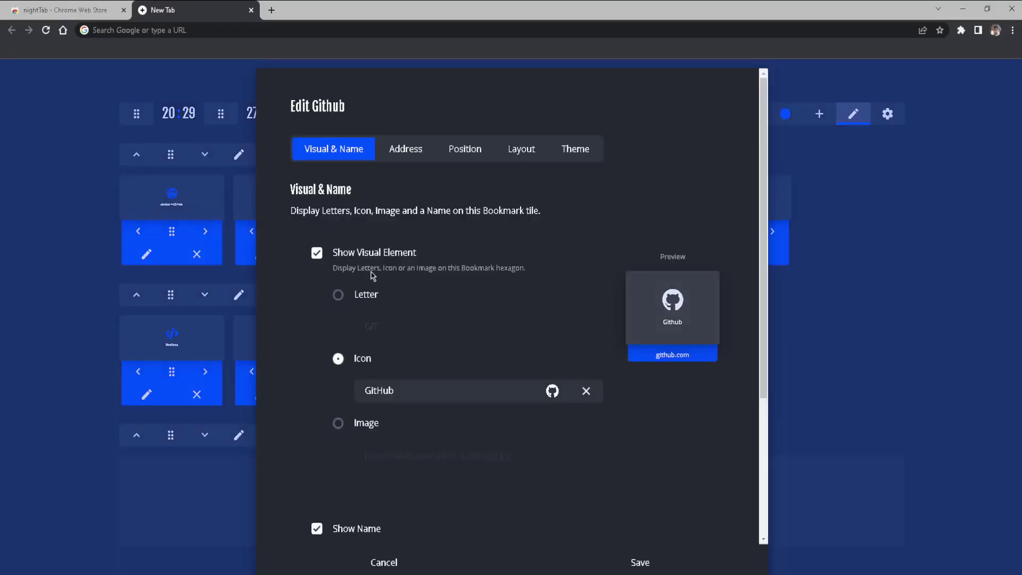
pyautogui.click(365, 295)
pyautogui.click(339, 360)
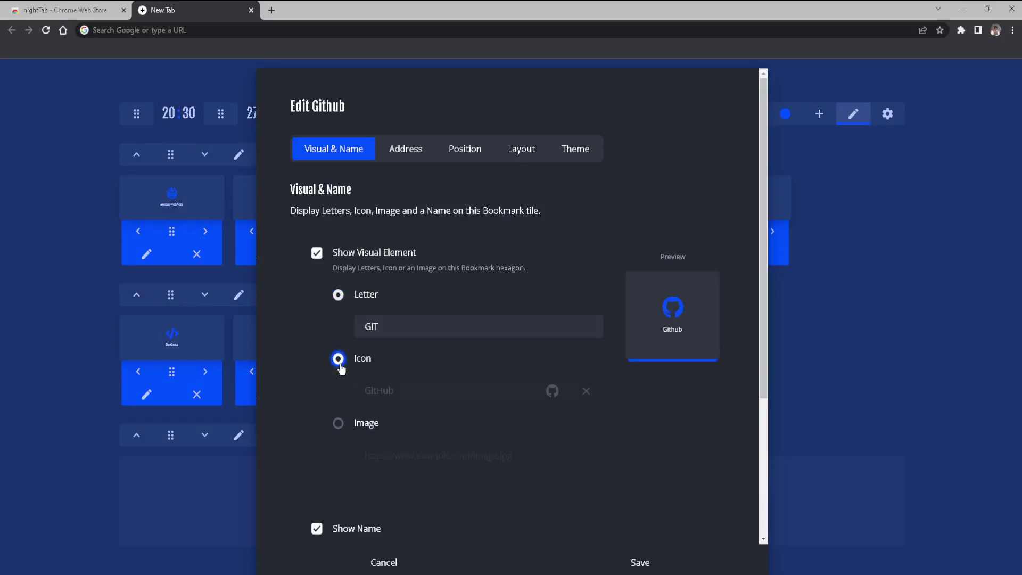
pyautogui.click(338, 422)
pyautogui.click(339, 359)
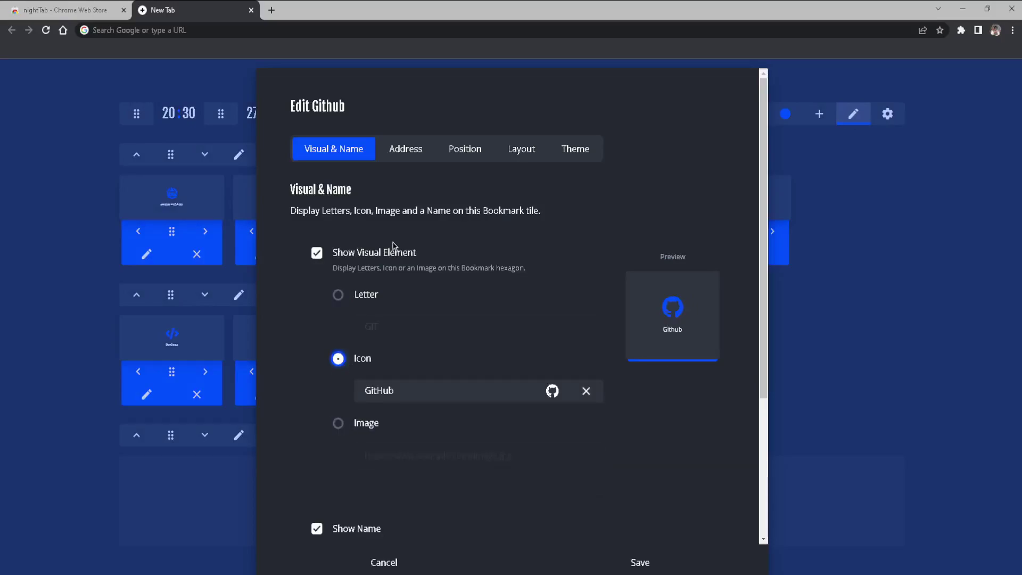
pyautogui.click(368, 563)
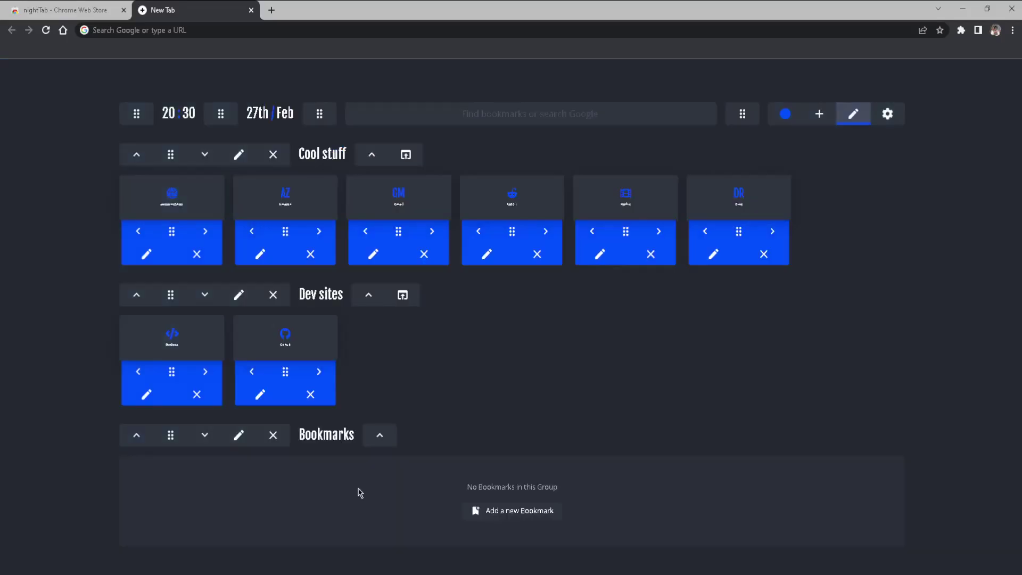
# Change the page's accent colour to near-white #fafafa.
pyautogui.click(785, 113)
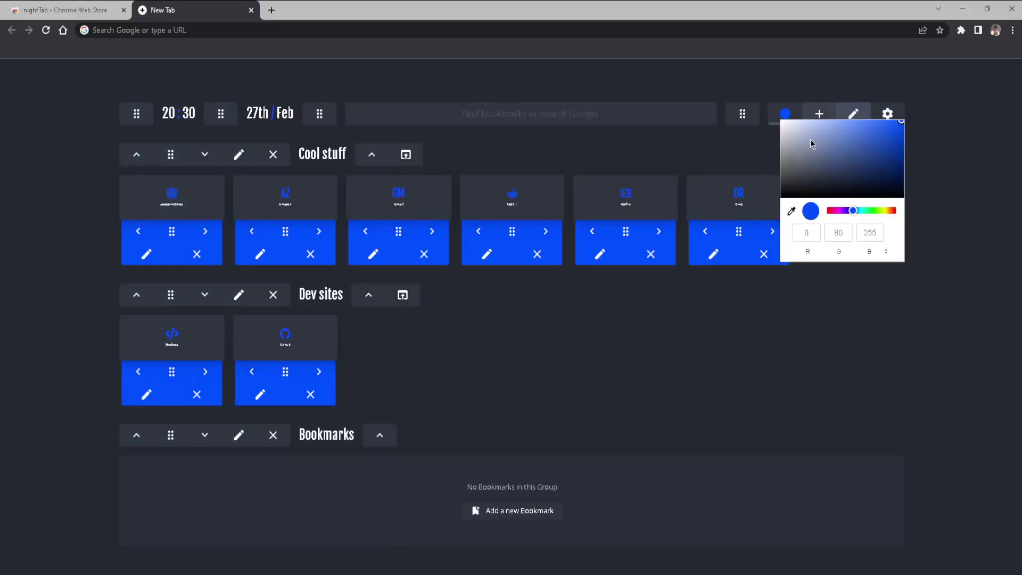
pyautogui.click(782, 121)
pyautogui.click(962, 306)
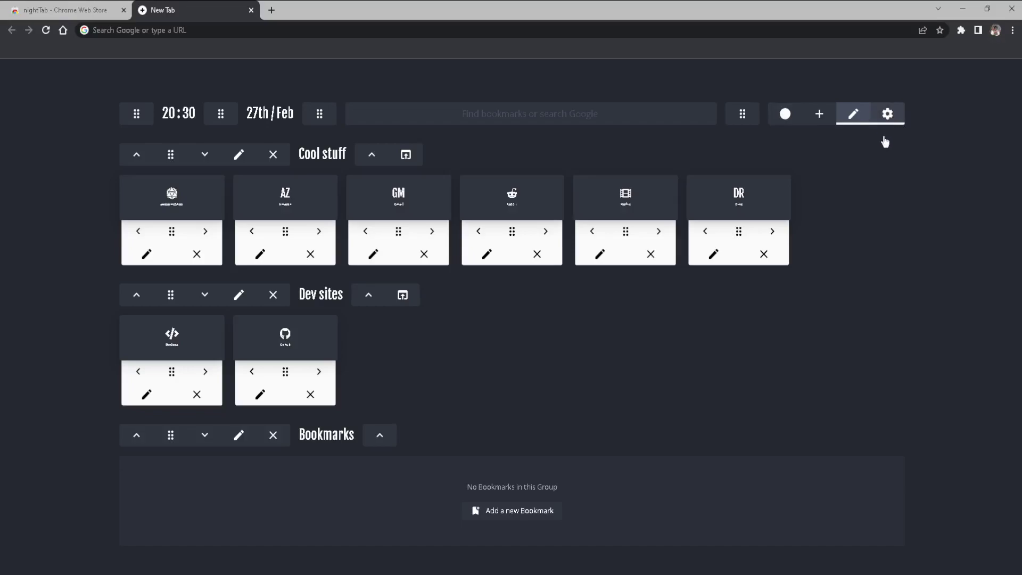
# Open the settings and examine the theme's Preset, Saved, Style and Colour options.
pyautogui.click(888, 115)
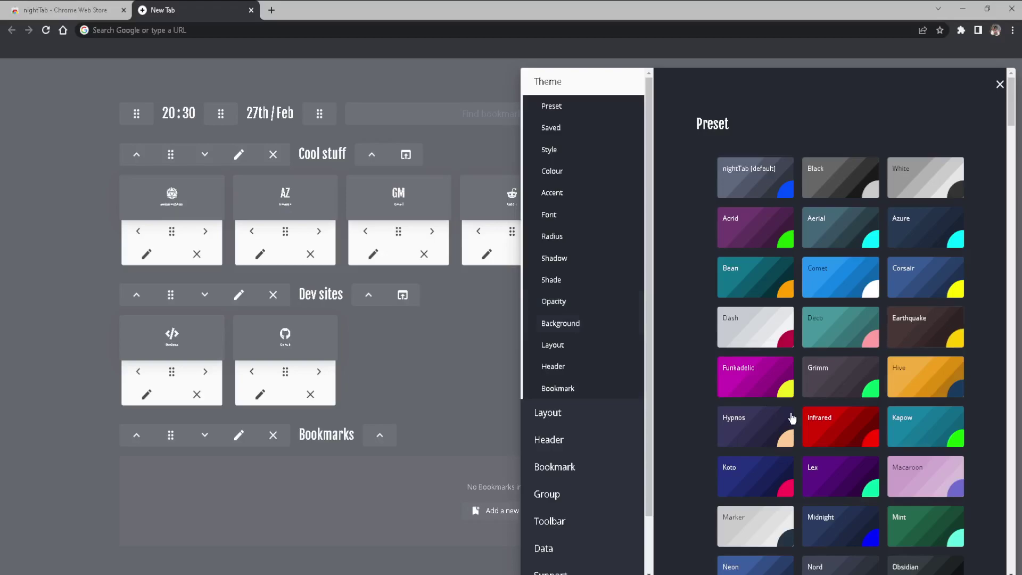
pyautogui.scroll(-10, 791, 419)
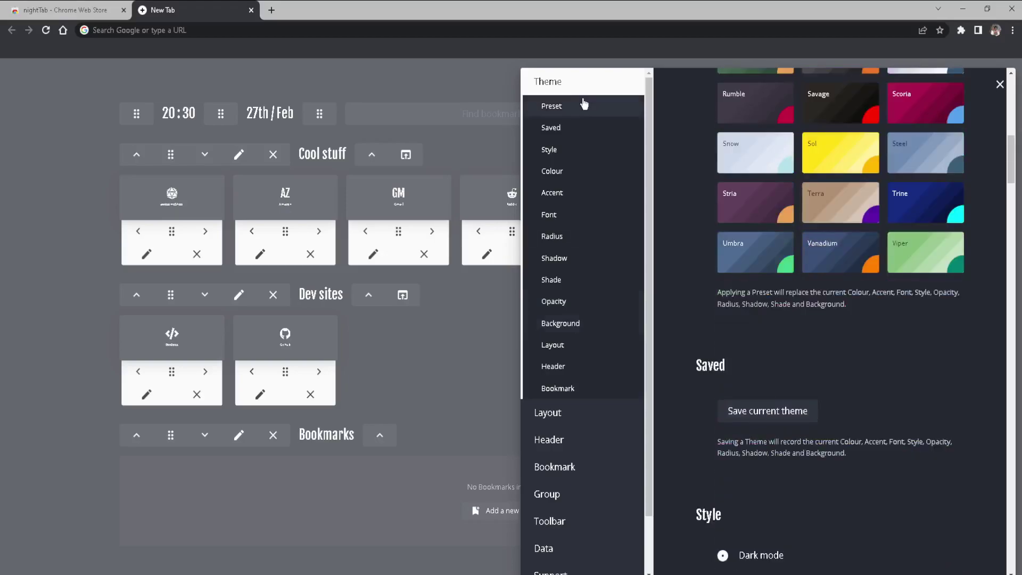
pyautogui.click(584, 104)
pyautogui.click(586, 128)
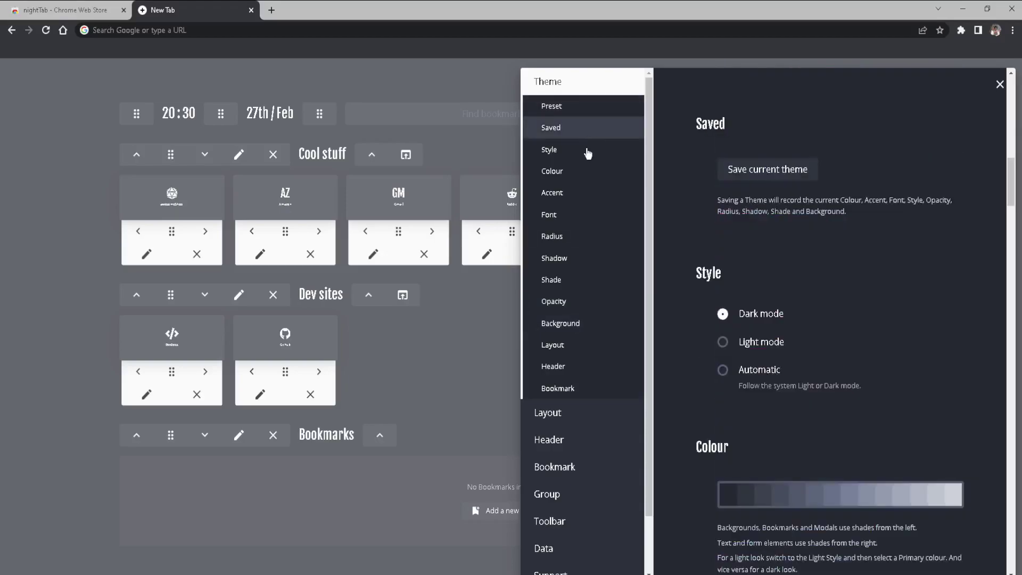
pyautogui.click(588, 153)
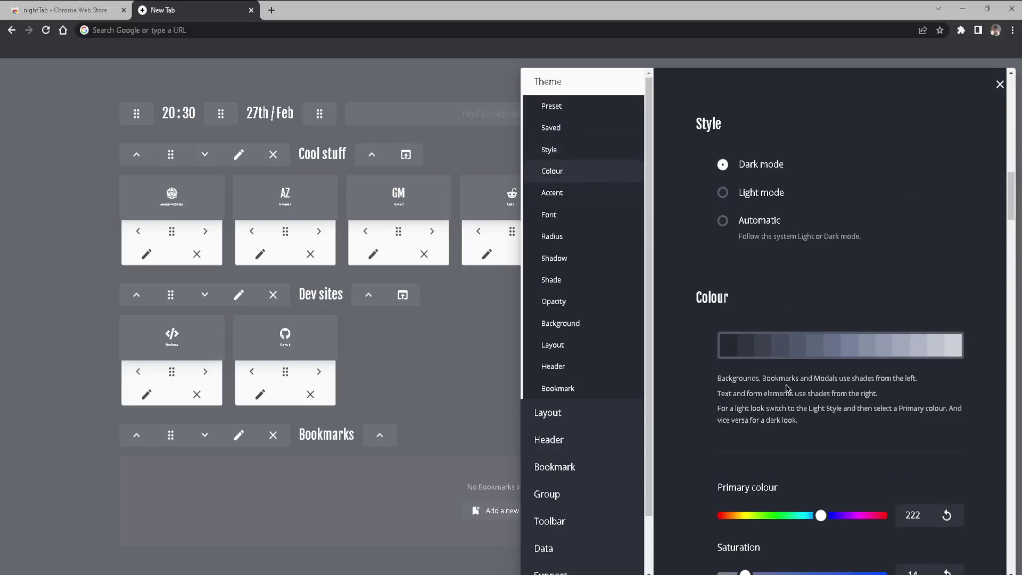
pyautogui.scroll(-5, 783, 388)
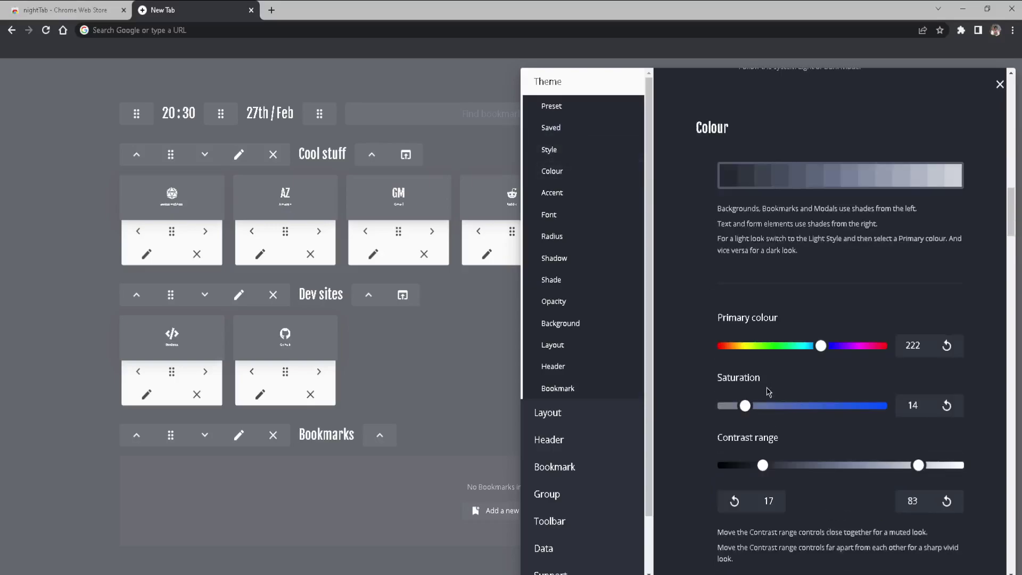
# Try the accent colours #ff0000, #e6e6e6 and #0f0f24, and settle on dark blue #17175e.
pyautogui.click(571, 192)
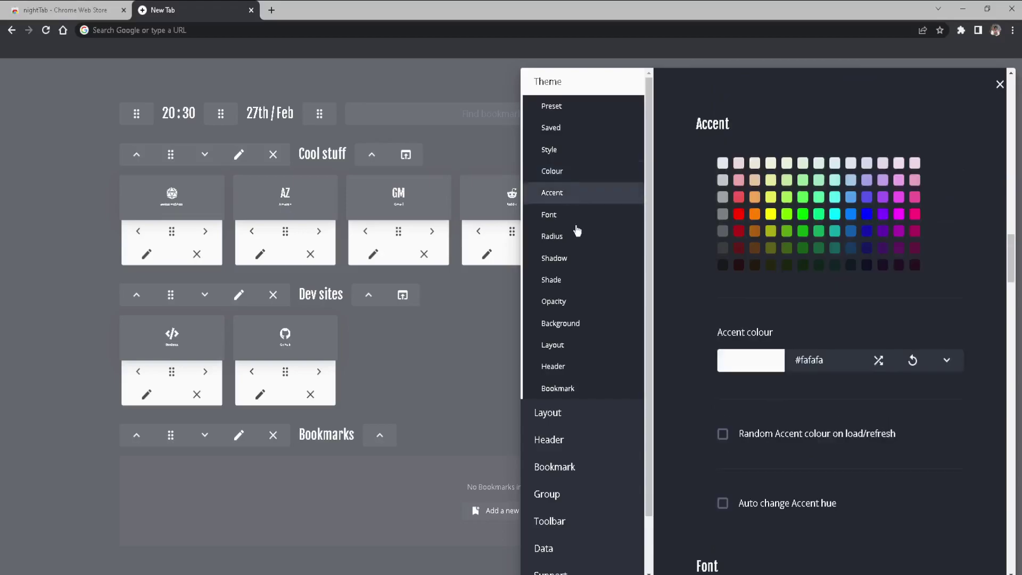
pyautogui.click(741, 215)
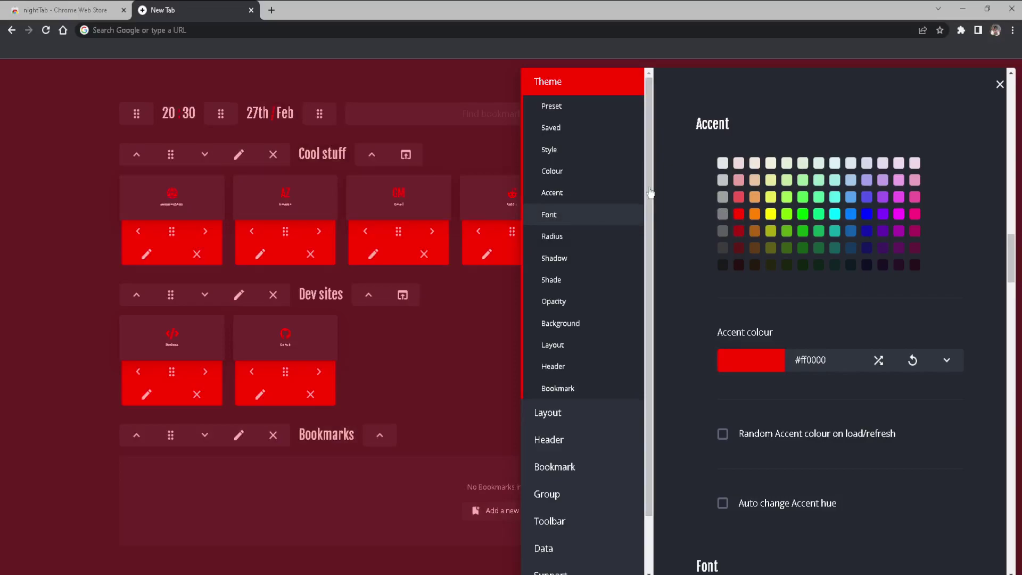
pyautogui.click(717, 162)
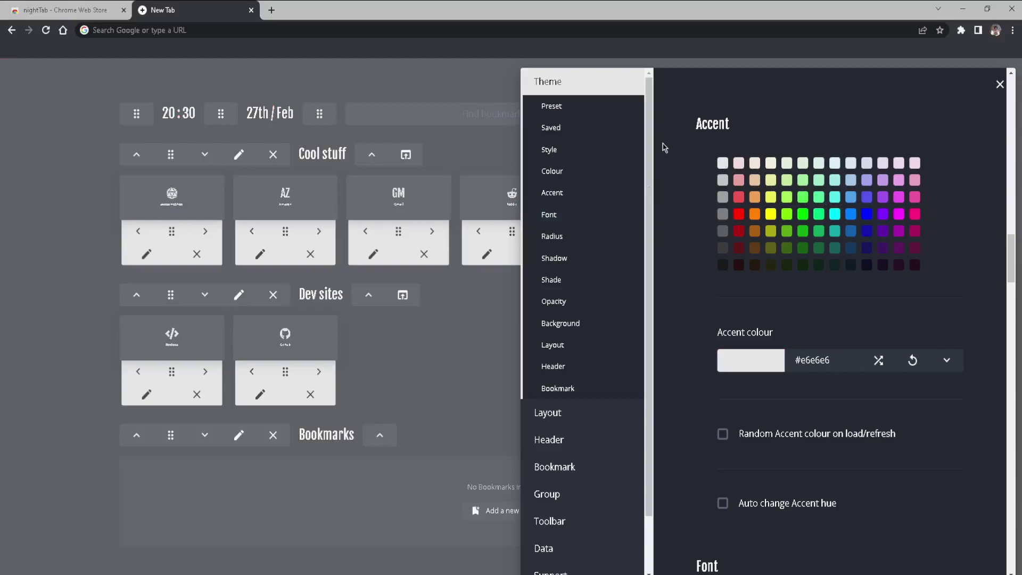
pyautogui.click(852, 266)
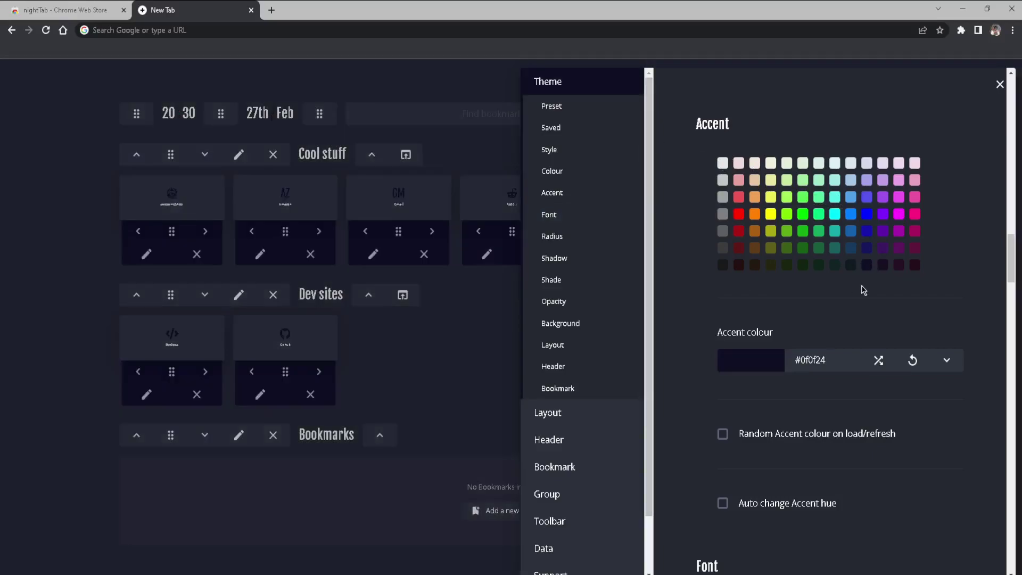
pyautogui.click(865, 254)
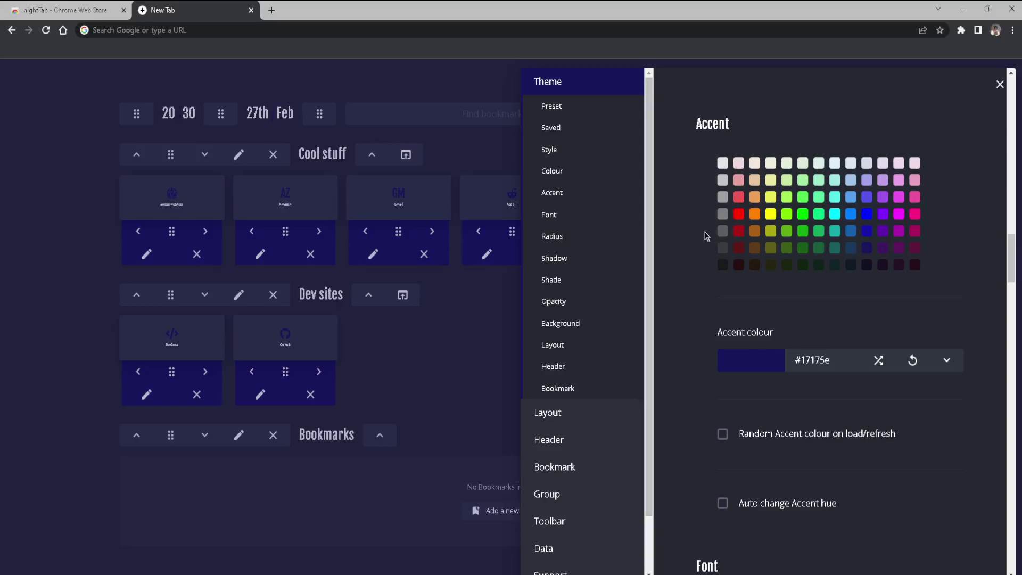
# Try a weight of 500 for the theme's display font and reset the weight to its default.
pyautogui.click(597, 217)
pyautogui.click(831, 194)
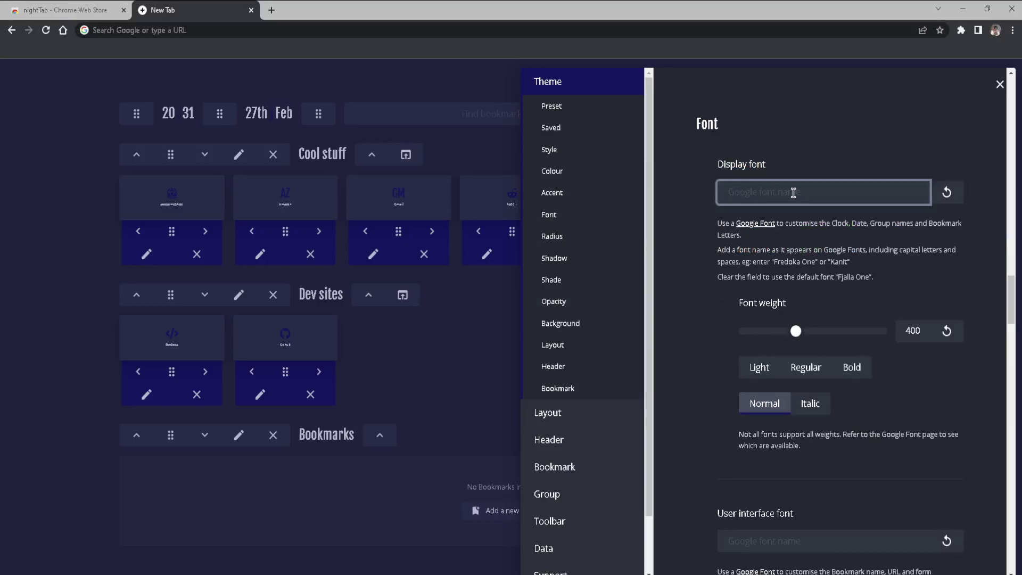
pyautogui.click(797, 332)
pyautogui.click(822, 330)
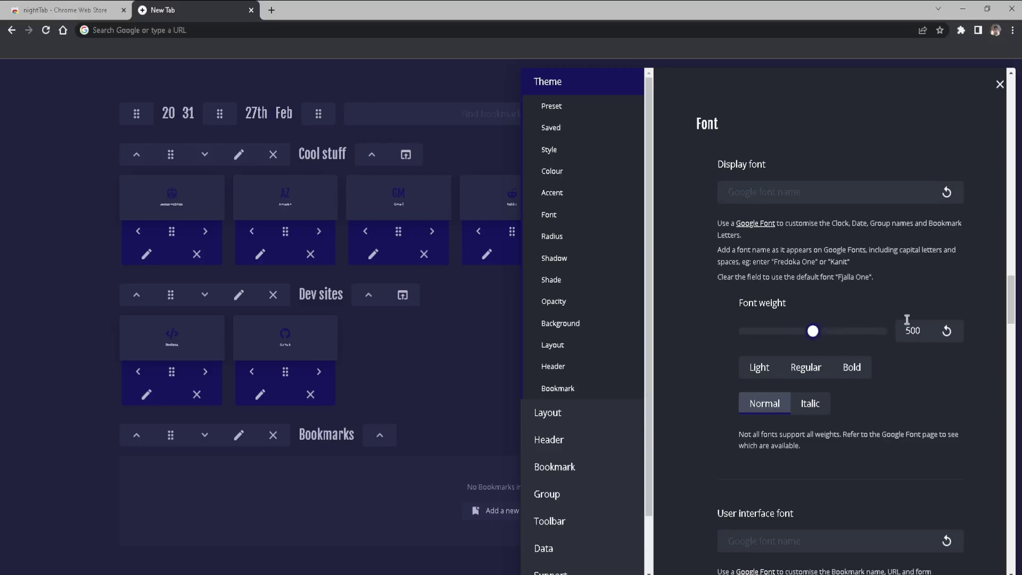
pyautogui.click(950, 330)
pyautogui.click(949, 330)
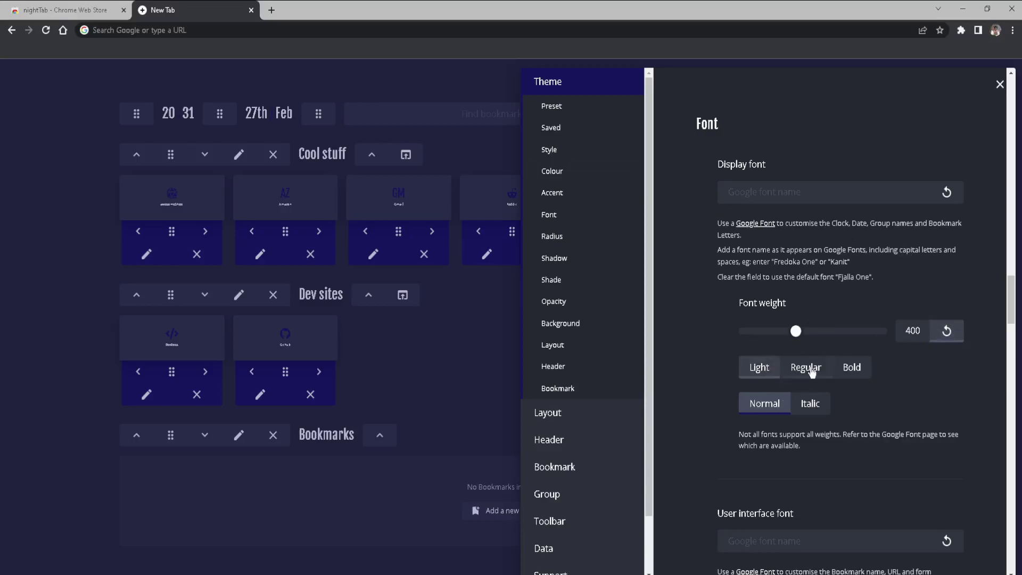
# Compare the Bold, Regular and Light display font weights, keep Regular, and set the display font style to Italic.
pyautogui.click(850, 368)
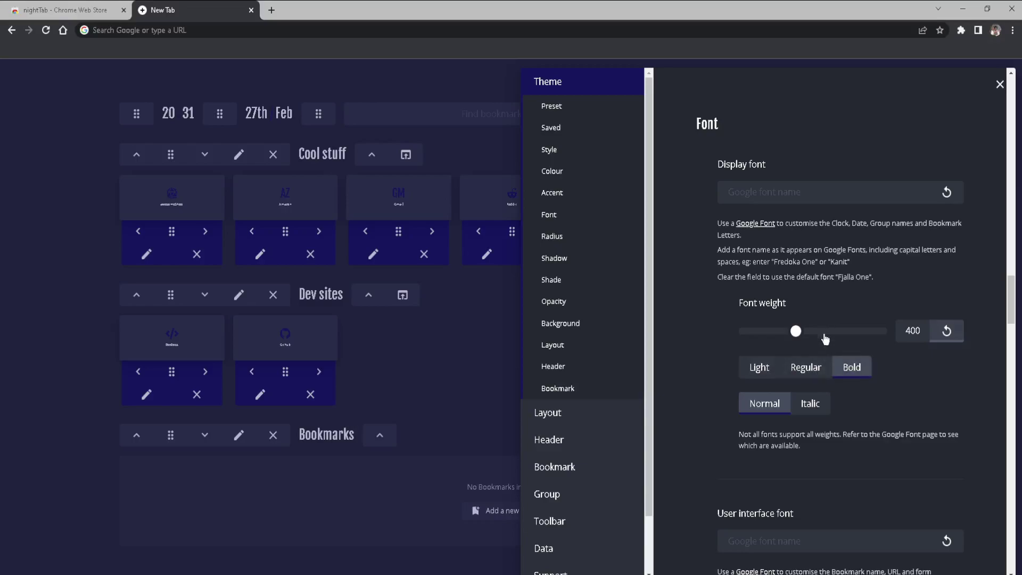
pyautogui.click(806, 370)
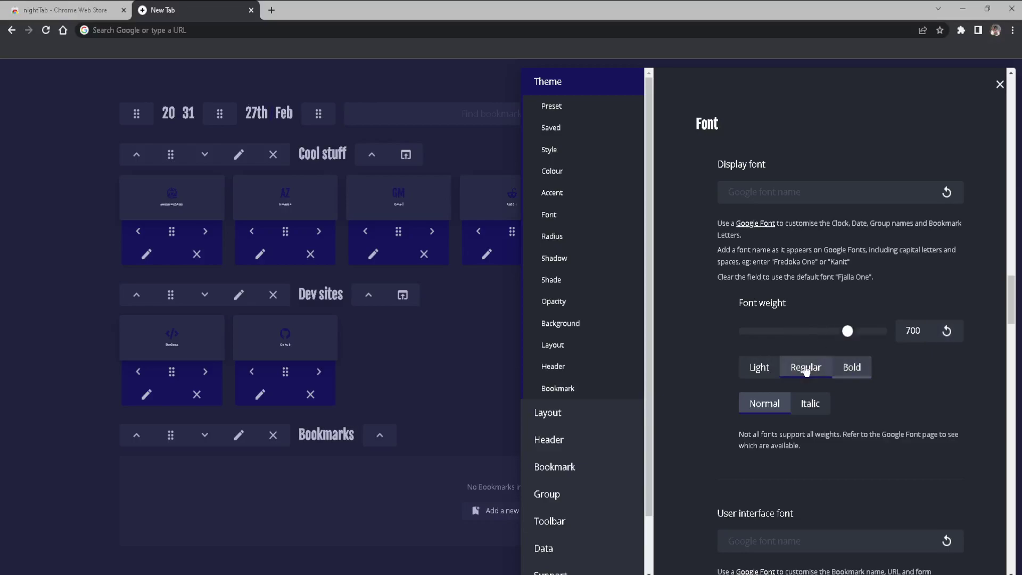
pyautogui.click(777, 369)
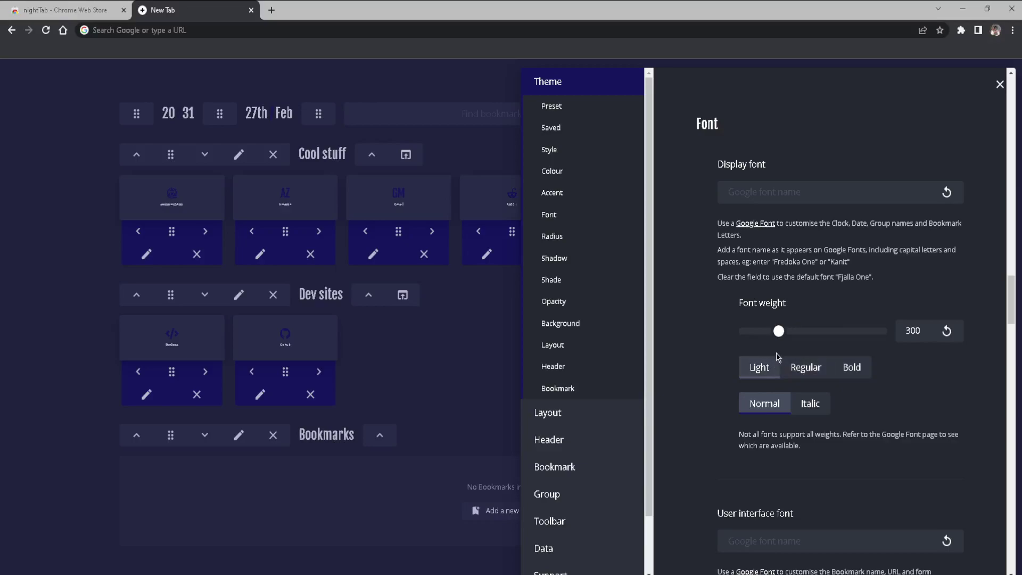
pyautogui.click(855, 368)
pyautogui.click(823, 368)
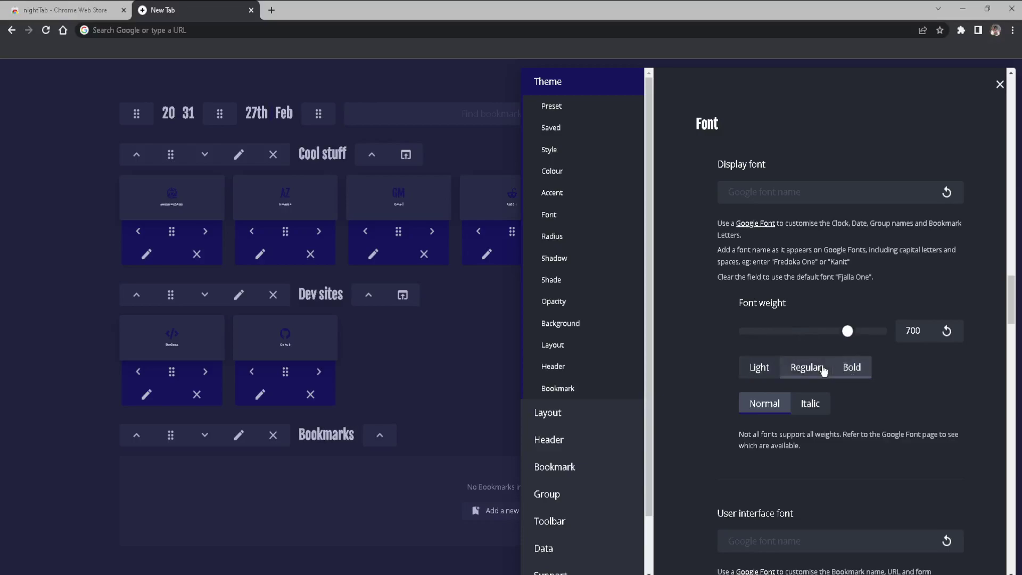
pyautogui.click(810, 404)
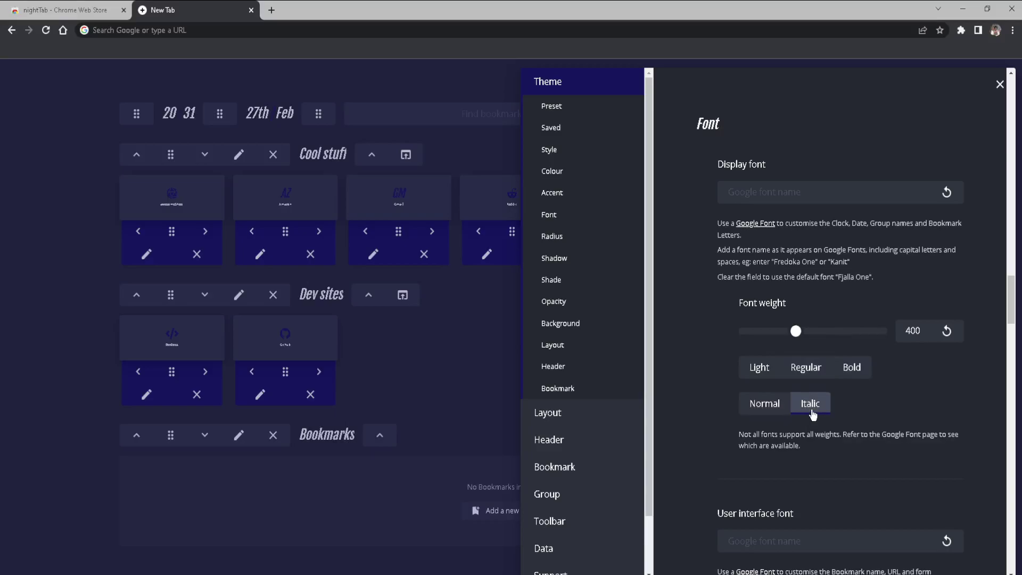
pyautogui.scroll(-4, 788, 450)
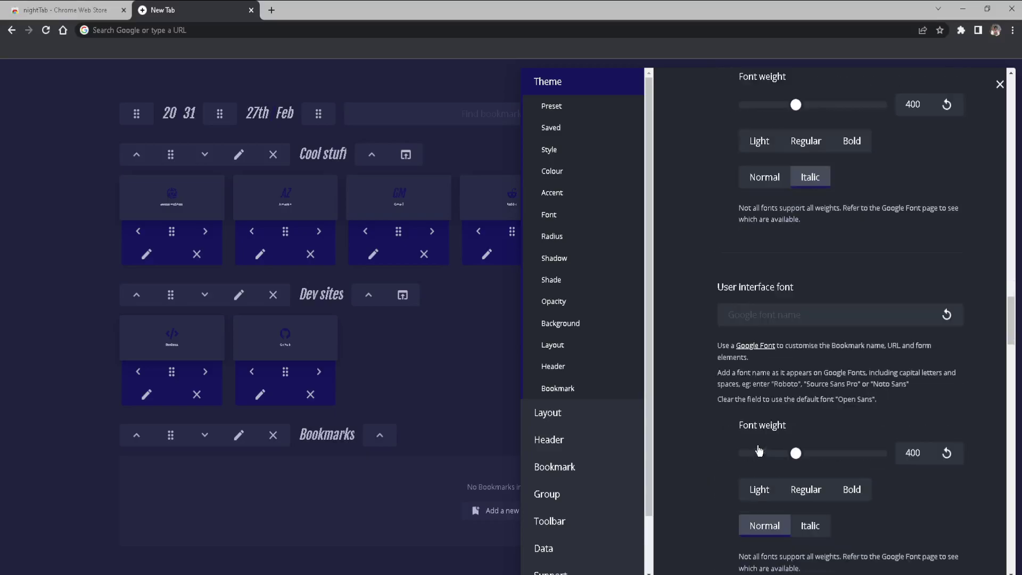
# Compare the Bold and Light weights for the theme's user interface font and settle on Bold (700).
pyautogui.scroll(-1, 794, 412)
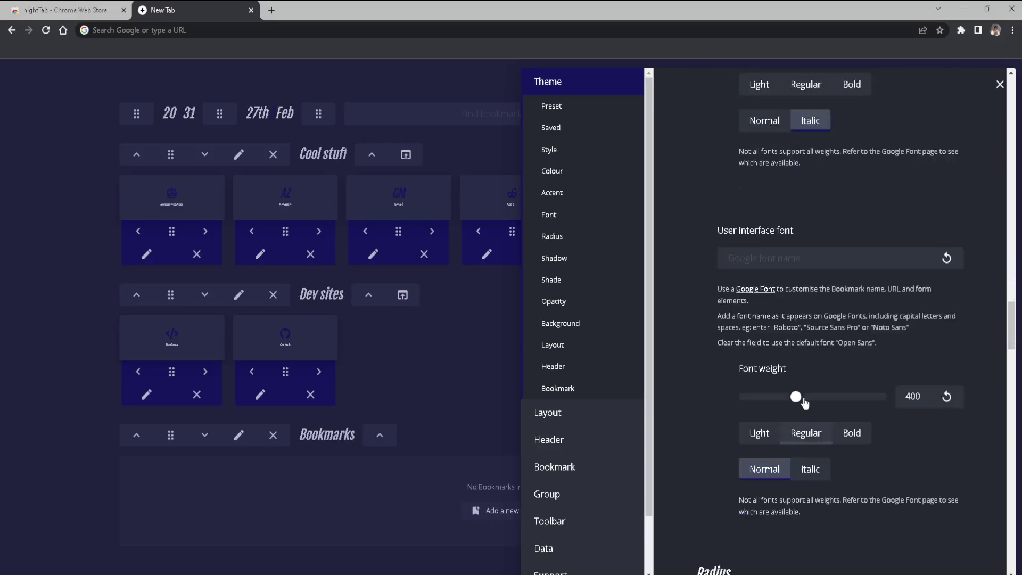
pyautogui.moveTo(797, 403); pyautogui.dragTo(812, 398)
pyautogui.click(801, 400)
pyautogui.click(850, 435)
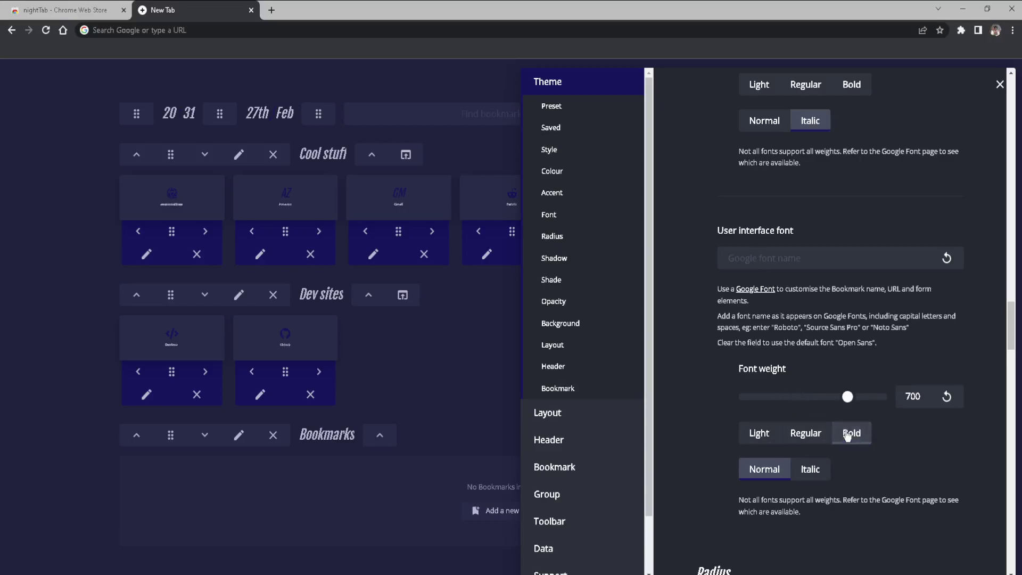
pyautogui.click(756, 437)
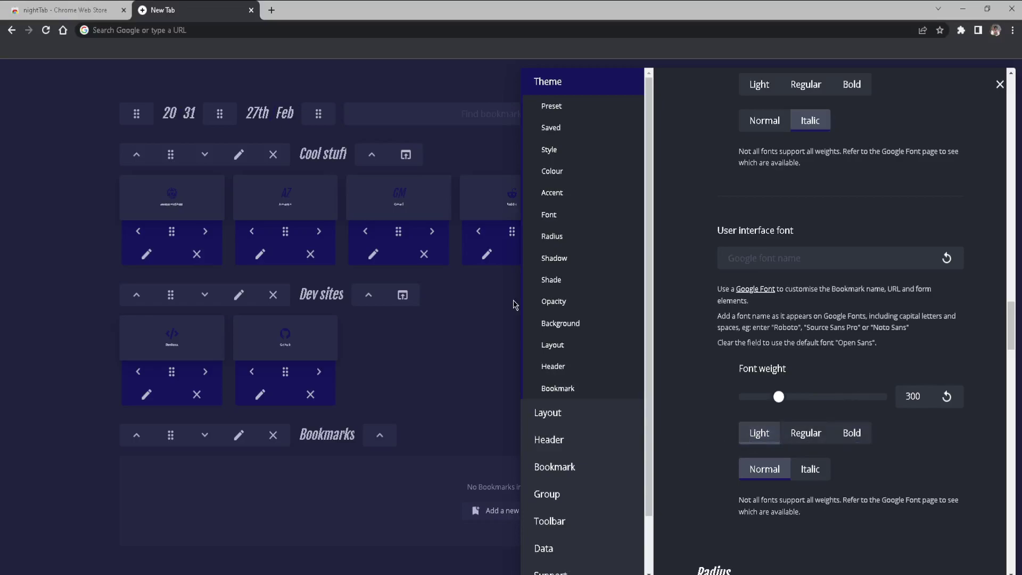
pyautogui.click(850, 437)
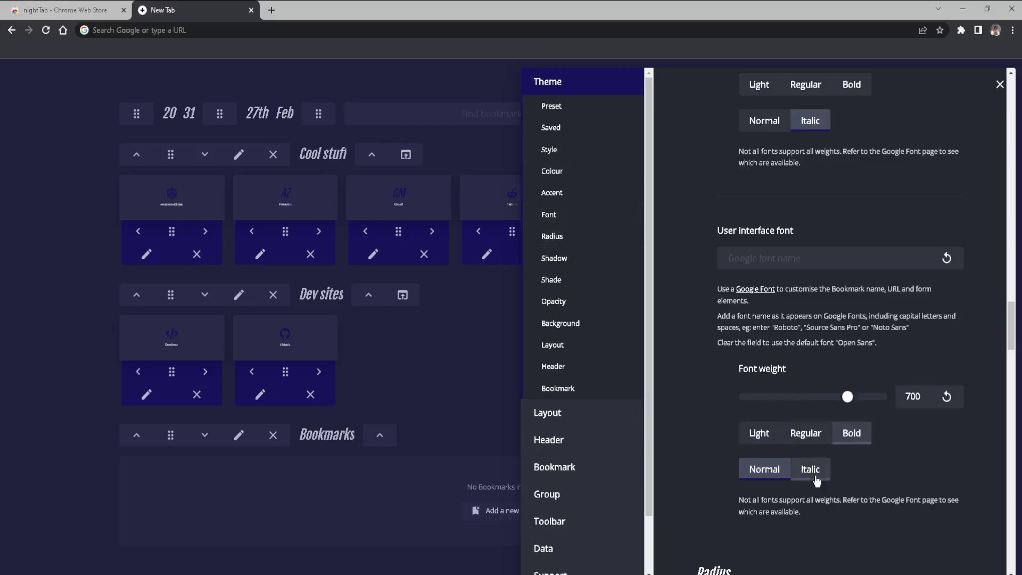
# Try an All opacity value of 31 in the theme's Opacity settings and return it to 100.
pyautogui.scroll(-4, 793, 484)
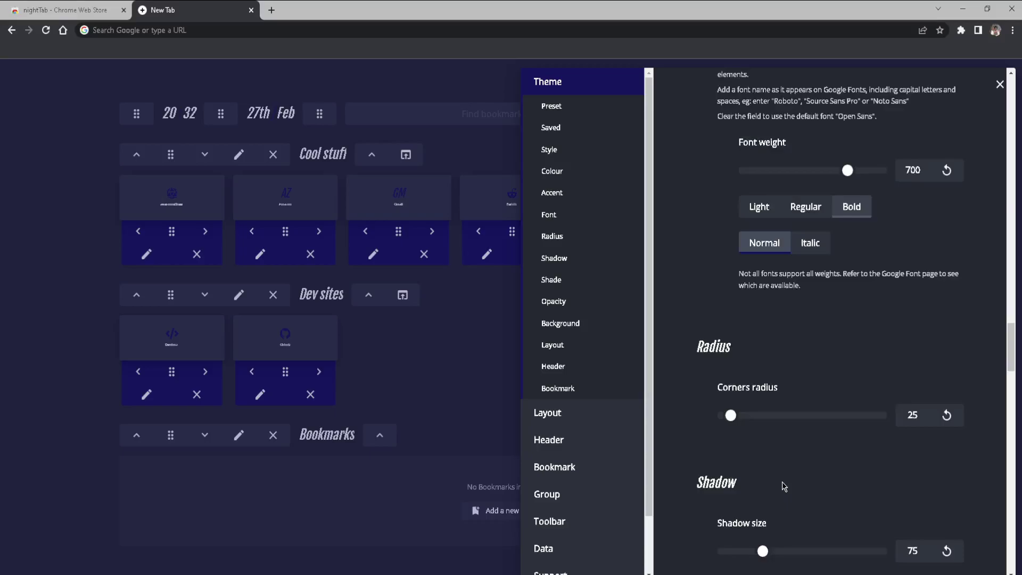
pyautogui.scroll(-12, 703, 454)
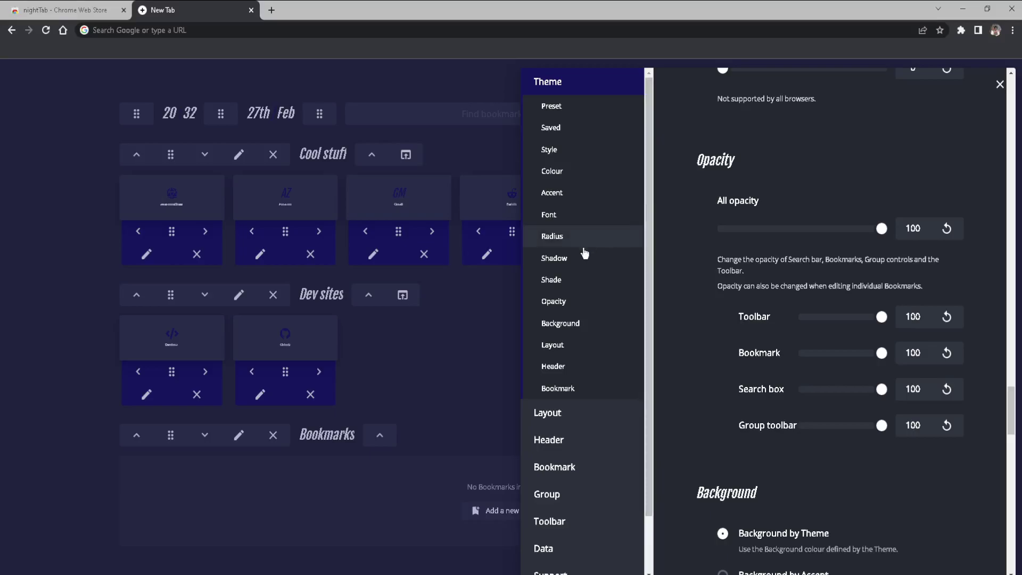
pyautogui.click(579, 326)
pyautogui.click(575, 303)
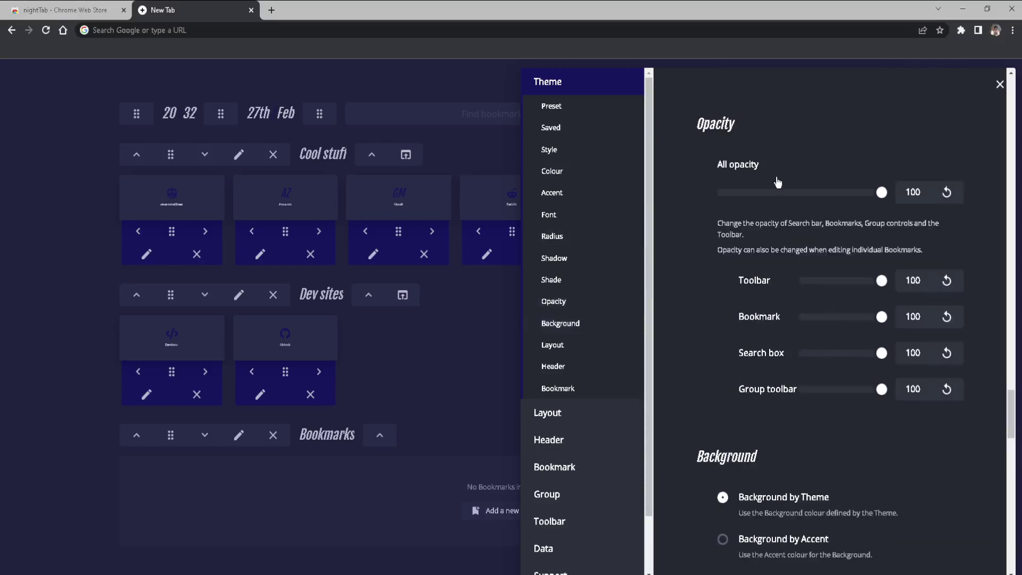
pyautogui.moveTo(773, 196); pyautogui.dragTo(784, 198)
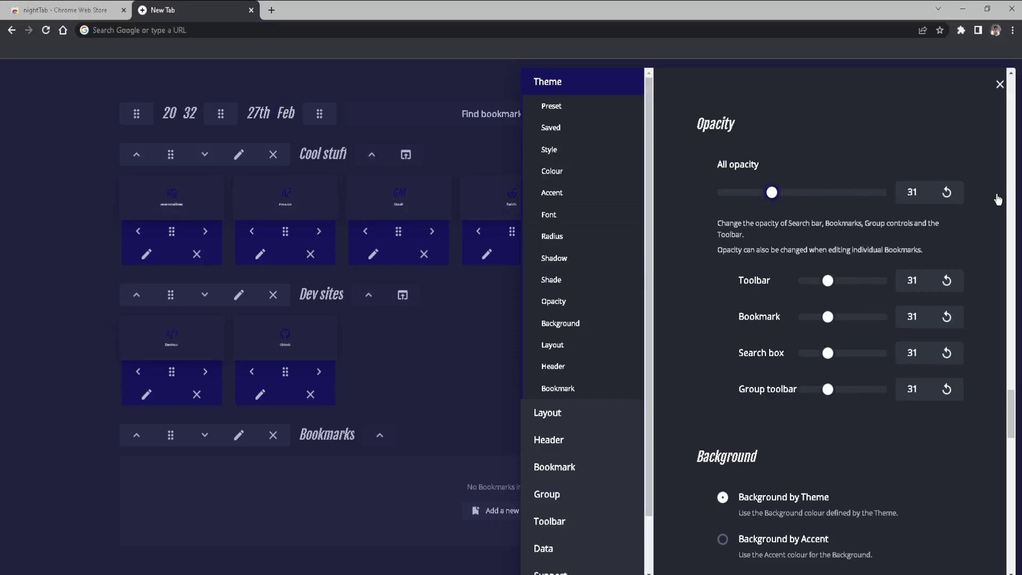
pyautogui.press('Right')
pyautogui.press('Right')
pyautogui.press('End')
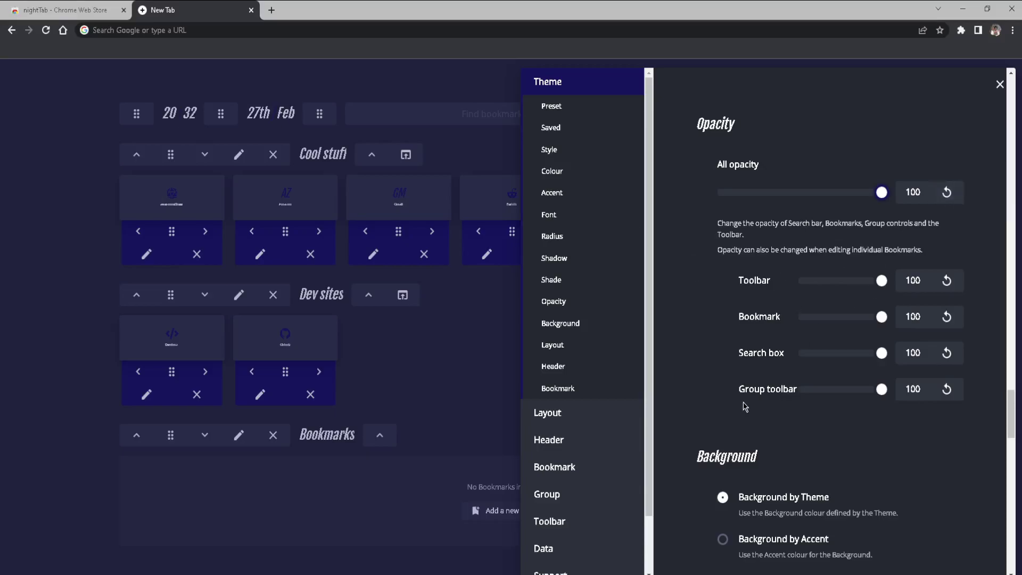
# Switch the theme background to Gradient and pick light blue #a8d9ff as the gradient start colour.
pyautogui.scroll(-3, 742, 405)
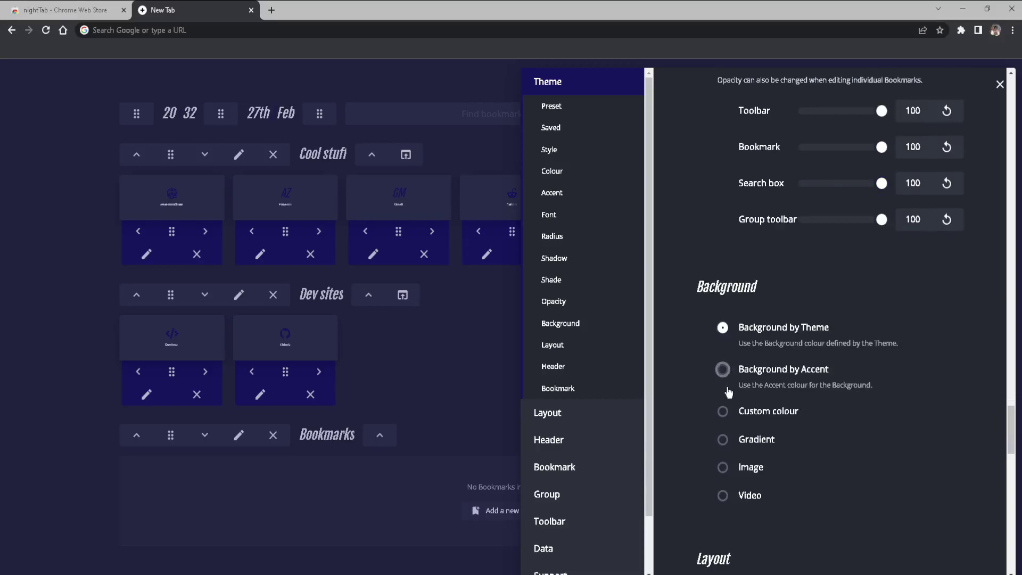
pyautogui.click(723, 439)
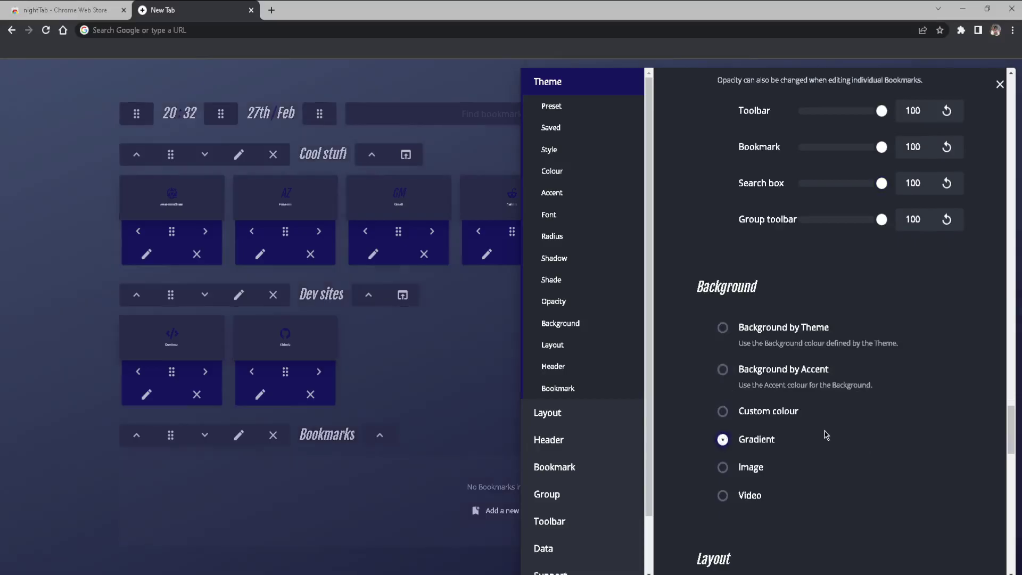
pyautogui.scroll(-3, 803, 429)
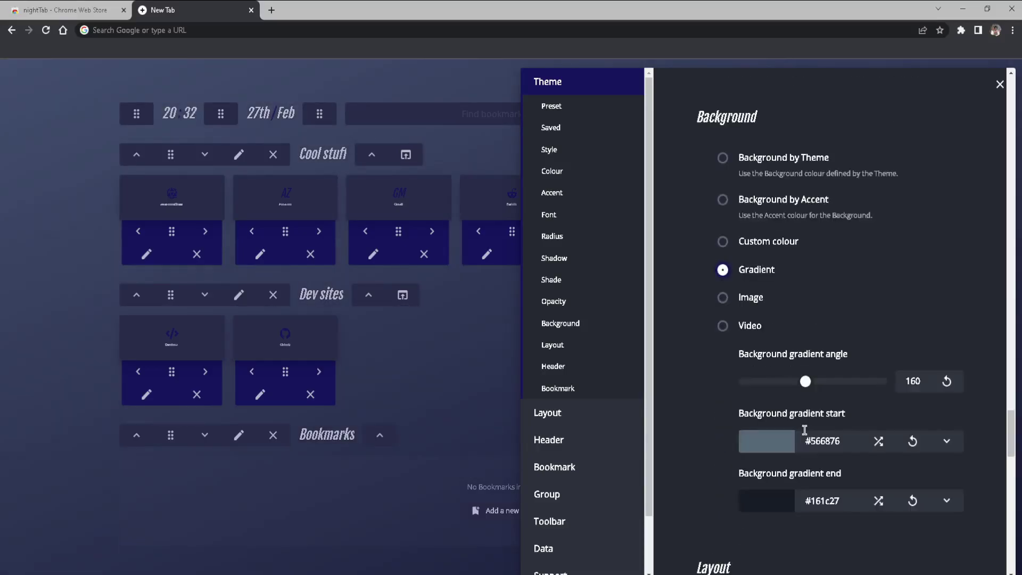
pyautogui.click(768, 451)
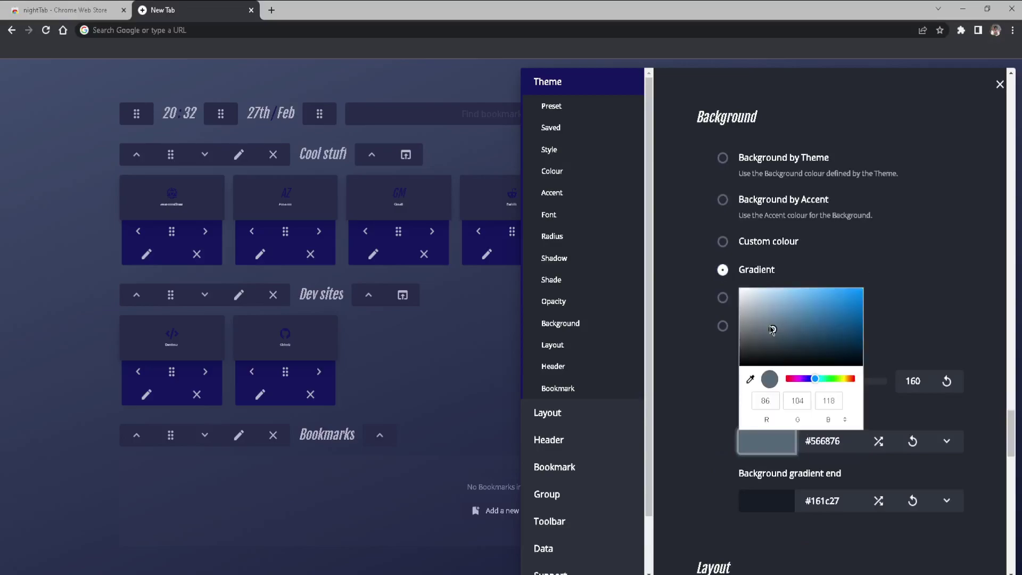
pyautogui.moveTo(773, 326)
pyautogui.mouseDown()
pyautogui.moveTo(854, 276)
pyautogui.moveTo(762, 277)
pyautogui.moveTo(784, 278)
pyautogui.mouseUp()
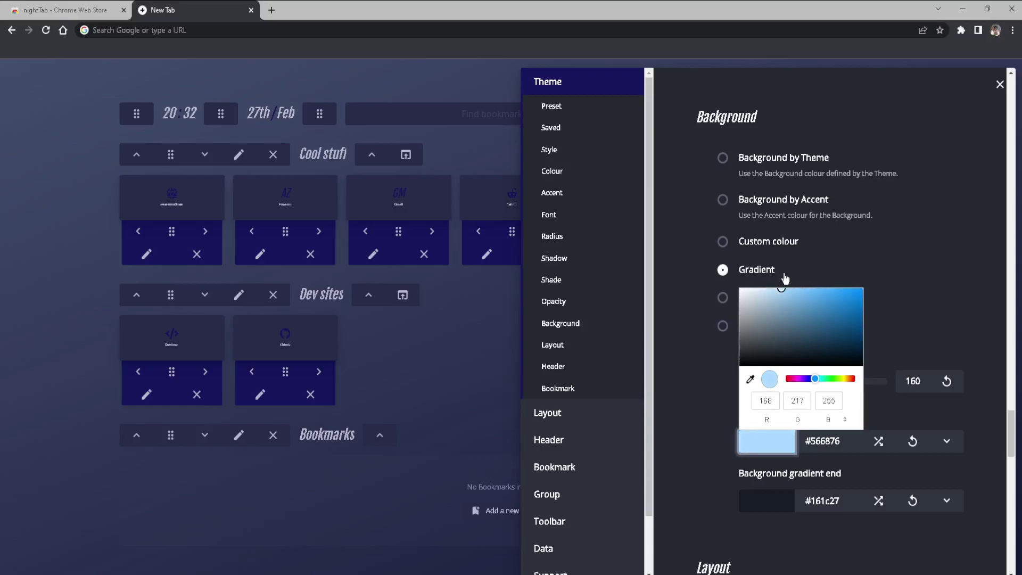
# Try the Custom colour option for the theme background and switch back to Gradient.
pyautogui.click(930, 242)
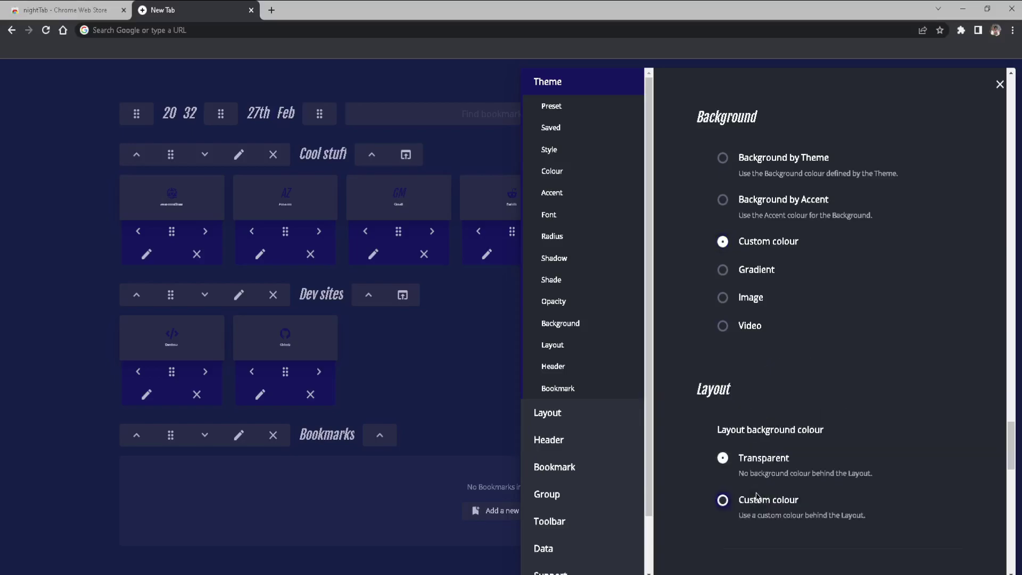
pyautogui.click(787, 382)
pyautogui.click(980, 514)
pyautogui.scroll(-4, 915, 504)
pyautogui.scroll(7, 915, 504)
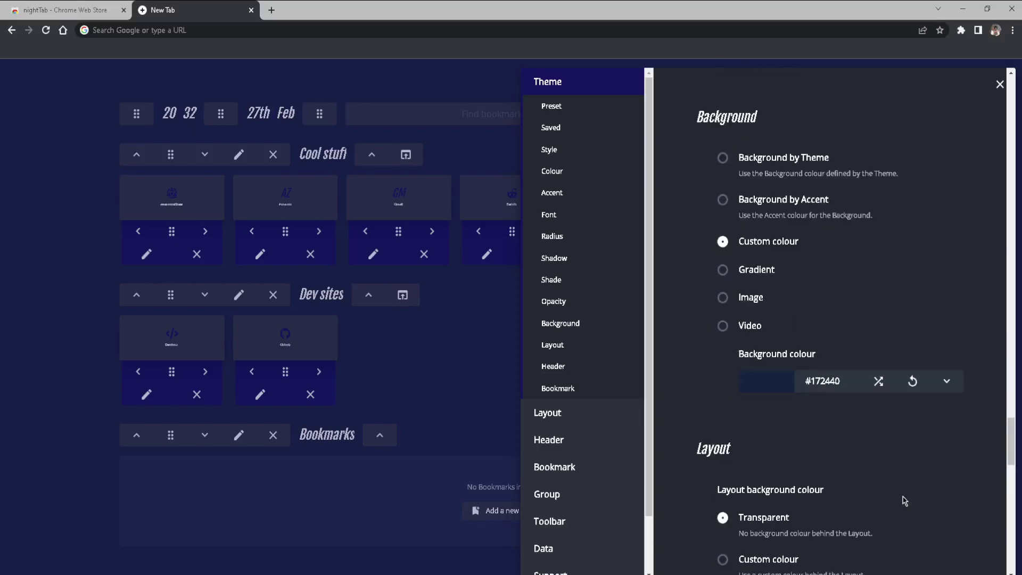
pyautogui.scroll(-2, 794, 436)
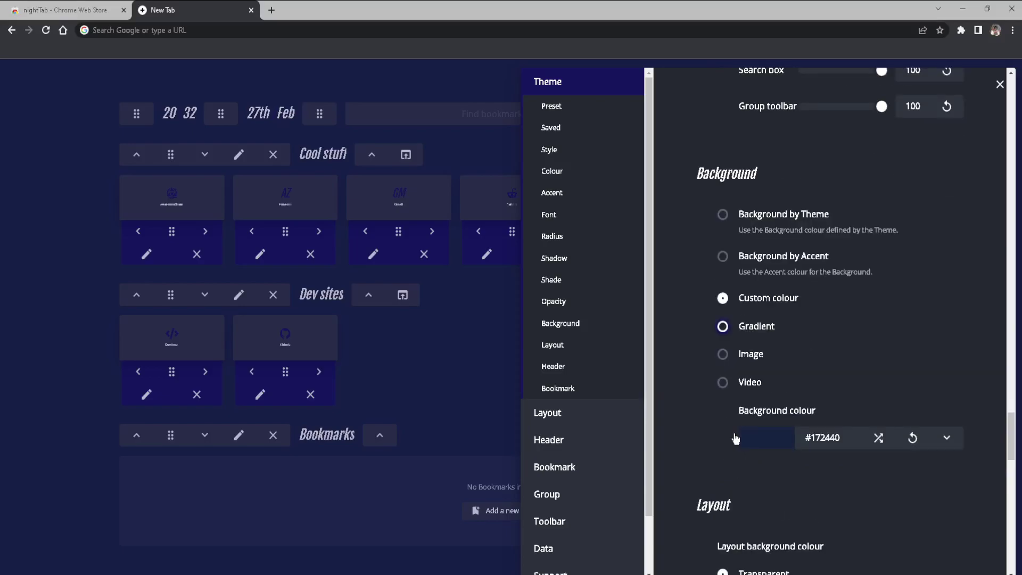
pyautogui.click(723, 327)
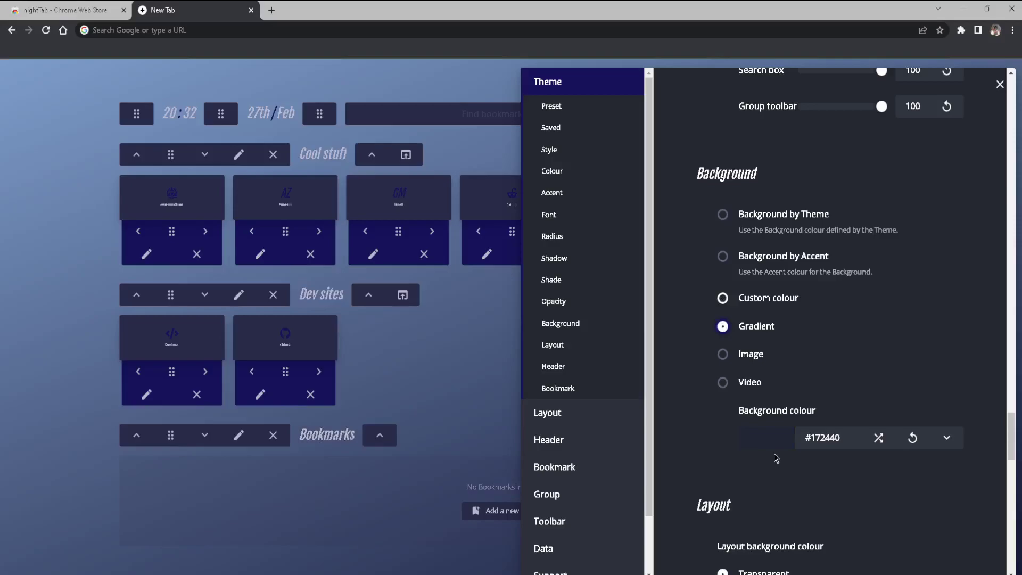
# Set the background gradient end to black #000000 and the gradient start to grey-blue #b2bec7.
pyautogui.scroll(-2, 776, 458)
pyautogui.click(775, 457)
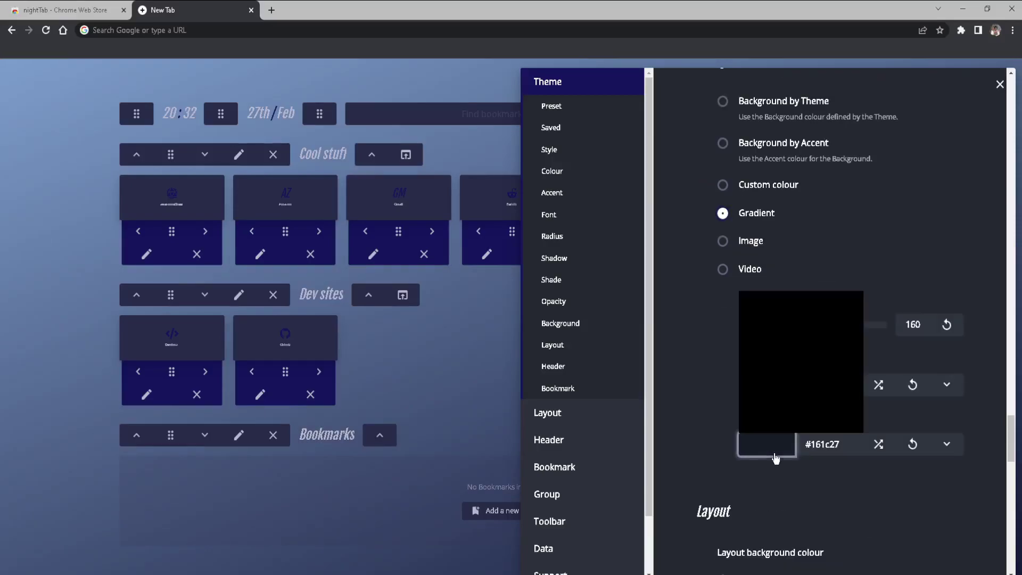
pyautogui.moveTo(790, 358); pyautogui.dragTo(946, 393)
pyautogui.click(990, 359)
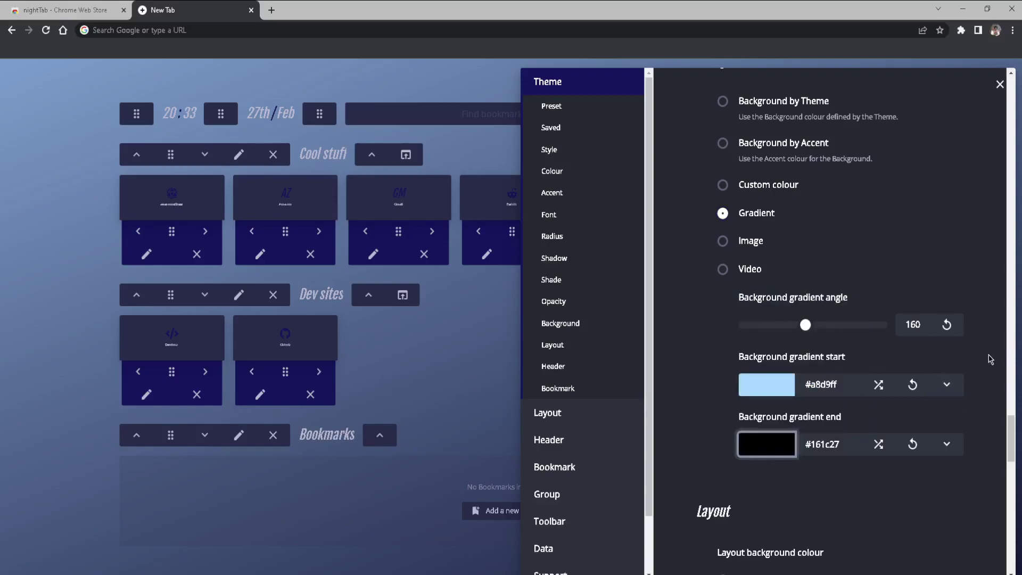
pyautogui.click(788, 392)
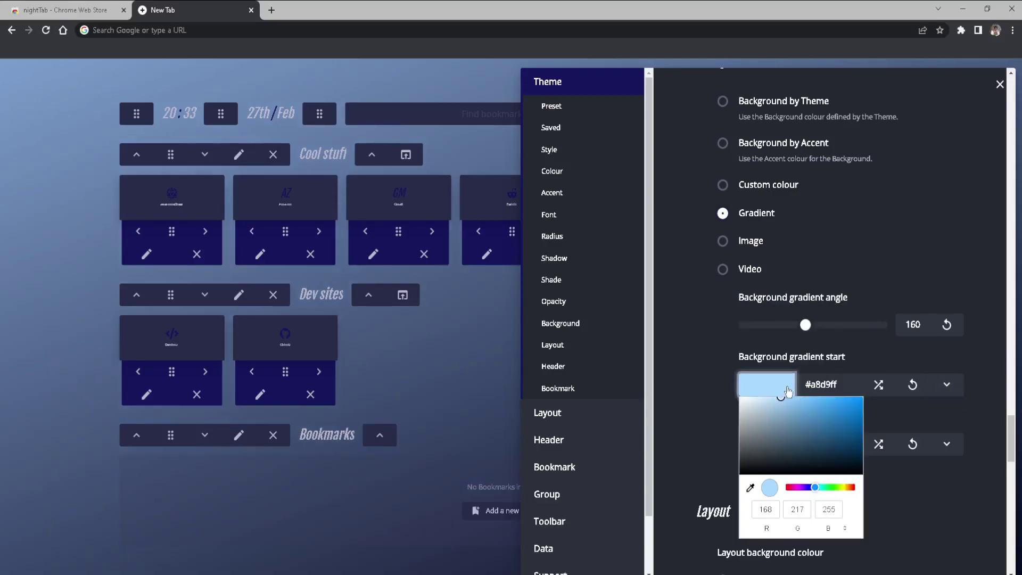
pyautogui.click(758, 419)
pyautogui.click(977, 392)
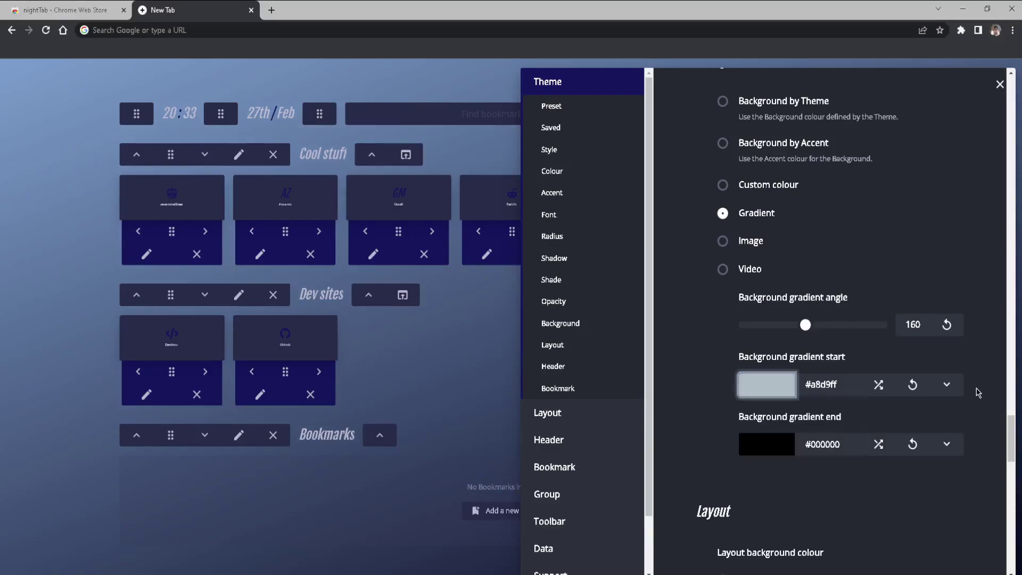
# Set the theme's layout background colour to the Custom colour option.
pyautogui.scroll(-3, 966, 404)
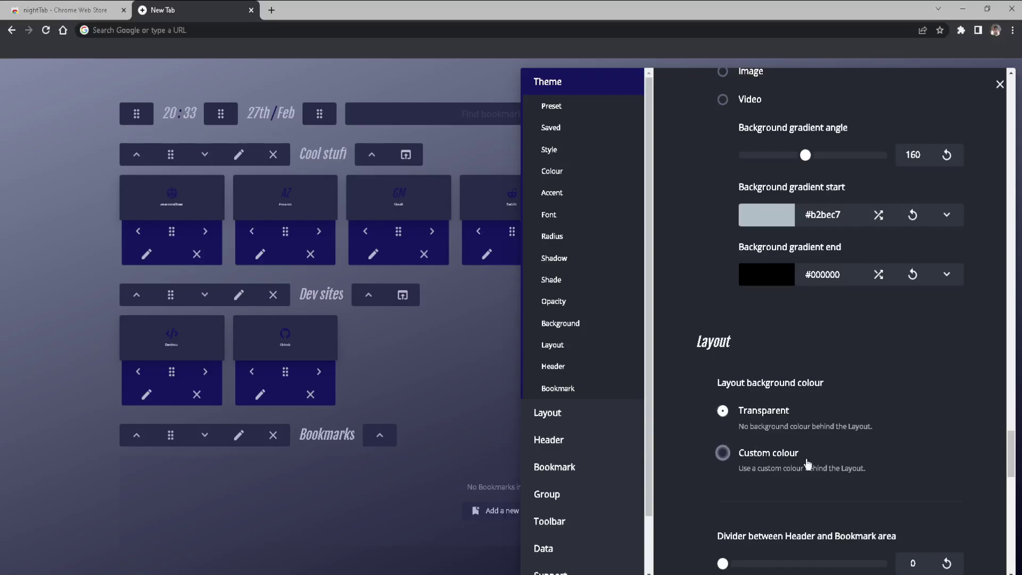
pyautogui.click(771, 453)
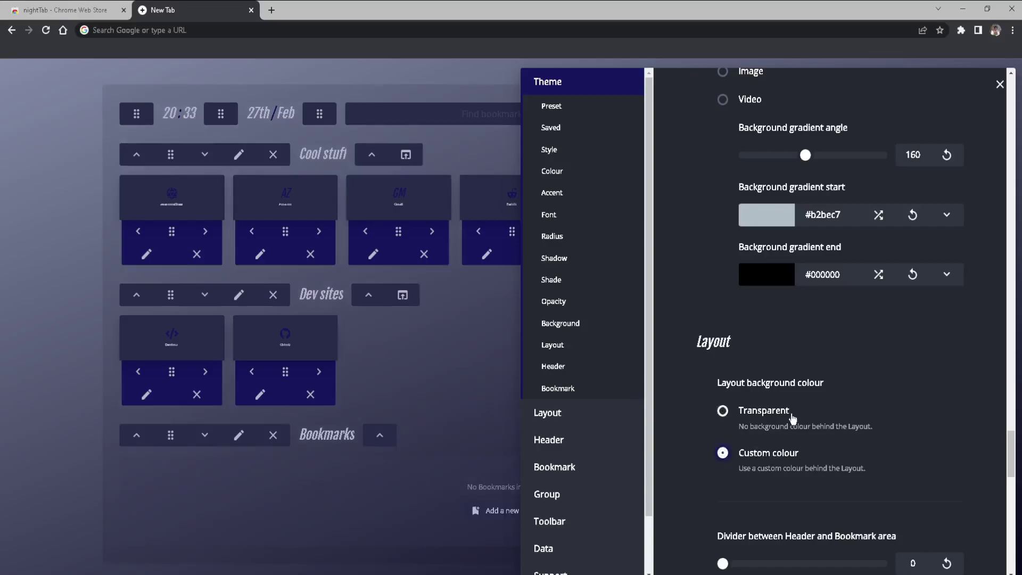
pyautogui.scroll(-1, 803, 541)
# Set the custom layout background's opacity to 21 and its blur to 200.
pyautogui.click(602, 498)
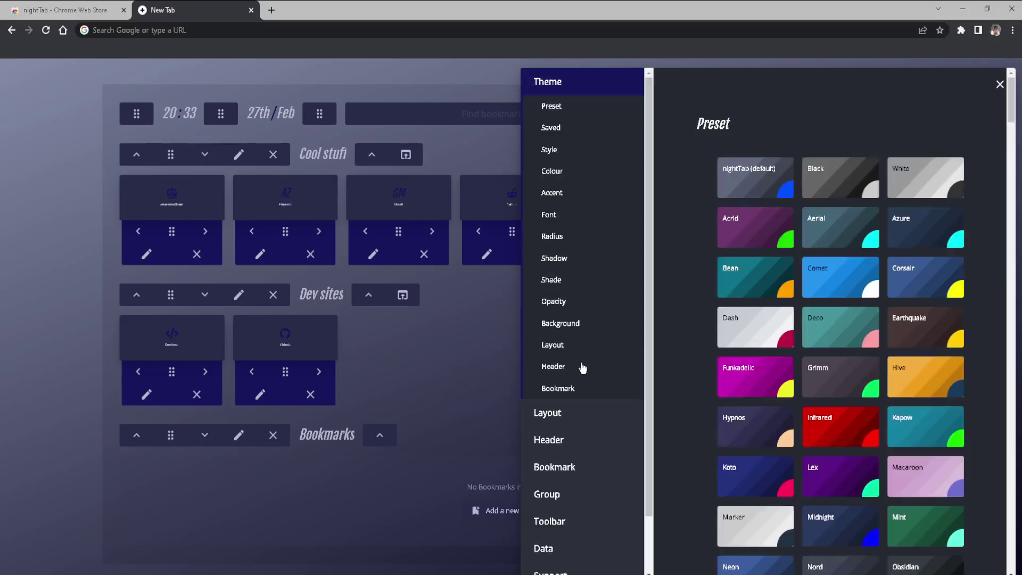
pyautogui.click(572, 327)
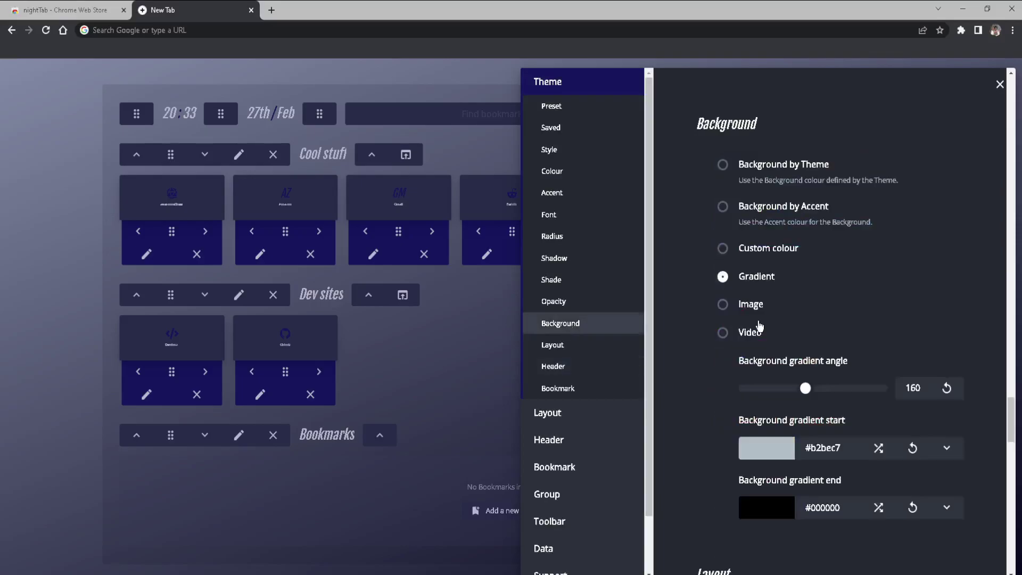
pyautogui.scroll(-7, 760, 326)
pyautogui.scroll(-1, 730, 386)
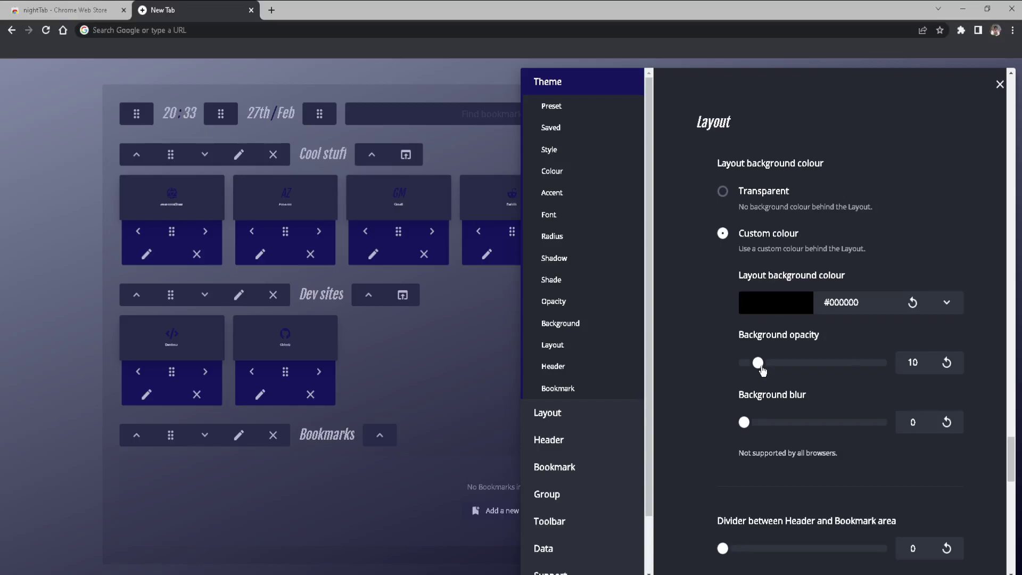
pyautogui.moveTo(852, 369); pyautogui.dragTo(772, 369)
pyautogui.moveTo(936, 413); pyautogui.dragTo(827, 475)
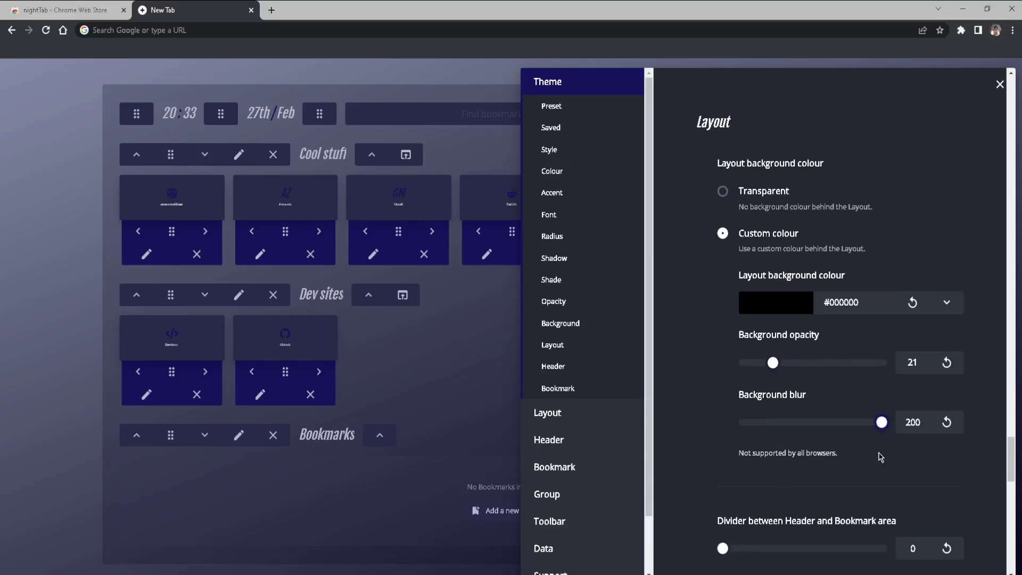
# Set the theme's header background to Custom colour and choose white #ffffff for the header area.
pyautogui.scroll(-2, 761, 468)
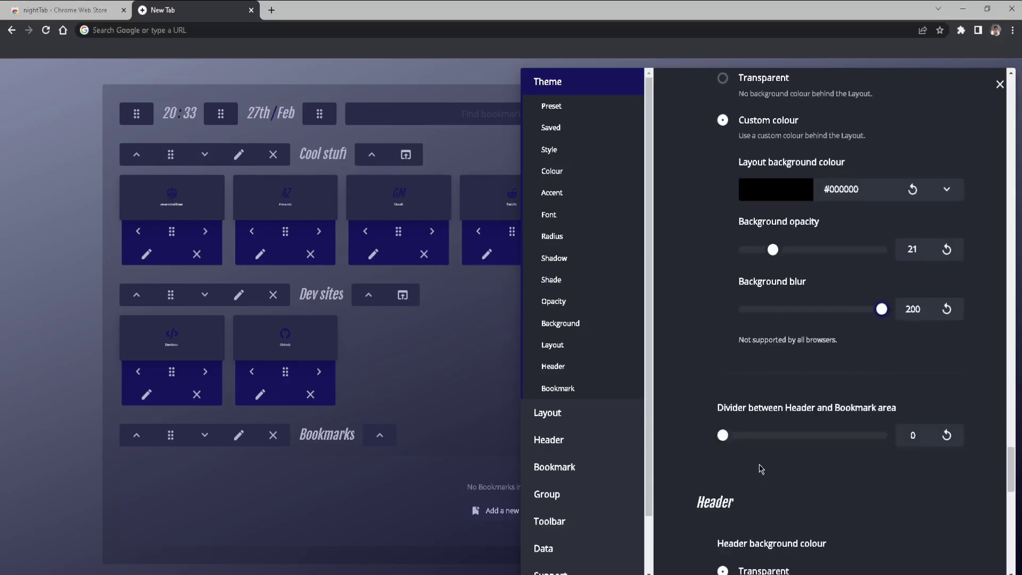
pyautogui.scroll(-1, 759, 467)
pyautogui.scroll(-1, 759, 466)
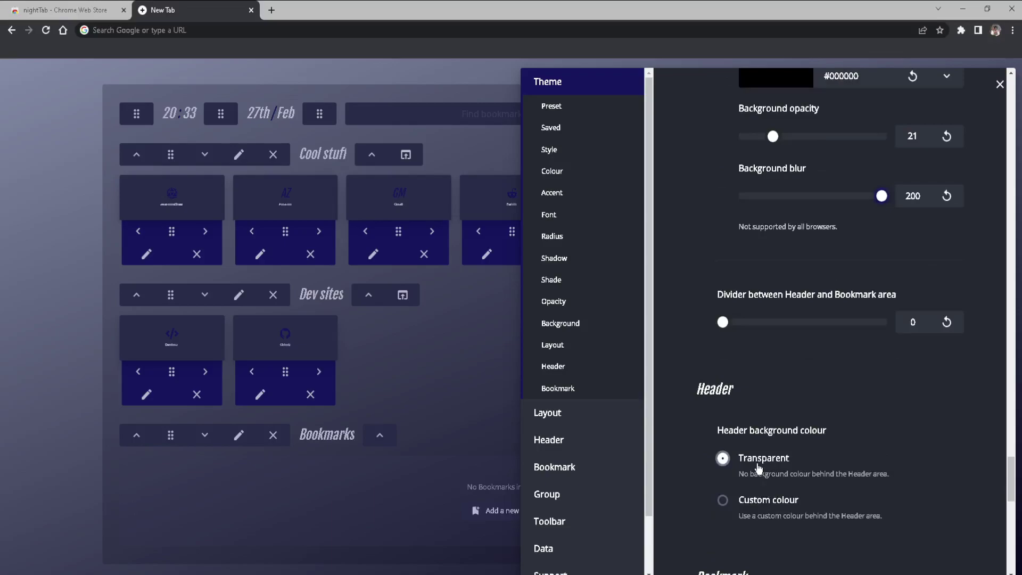
pyautogui.click(753, 506)
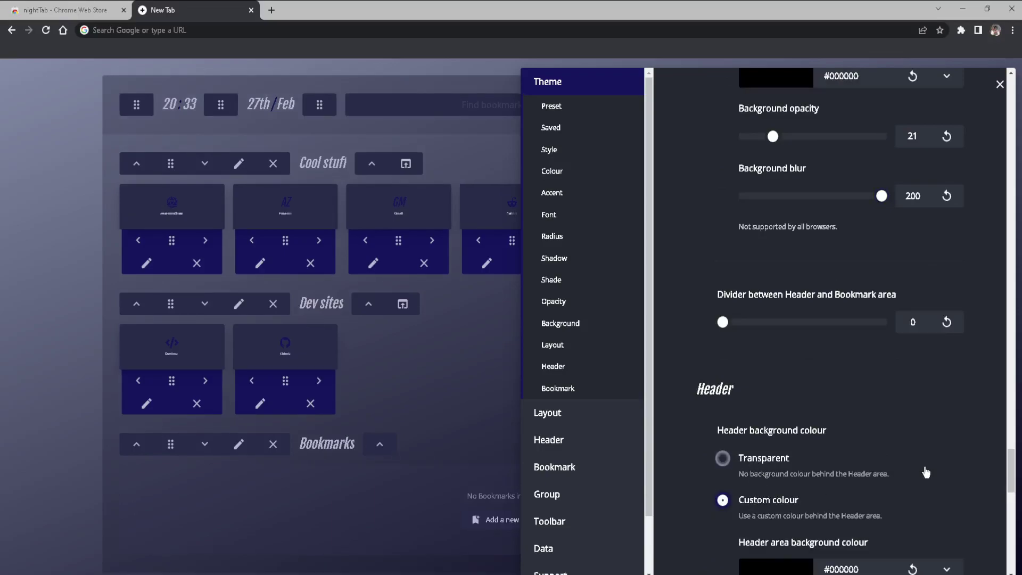
pyautogui.scroll(-2, 927, 472)
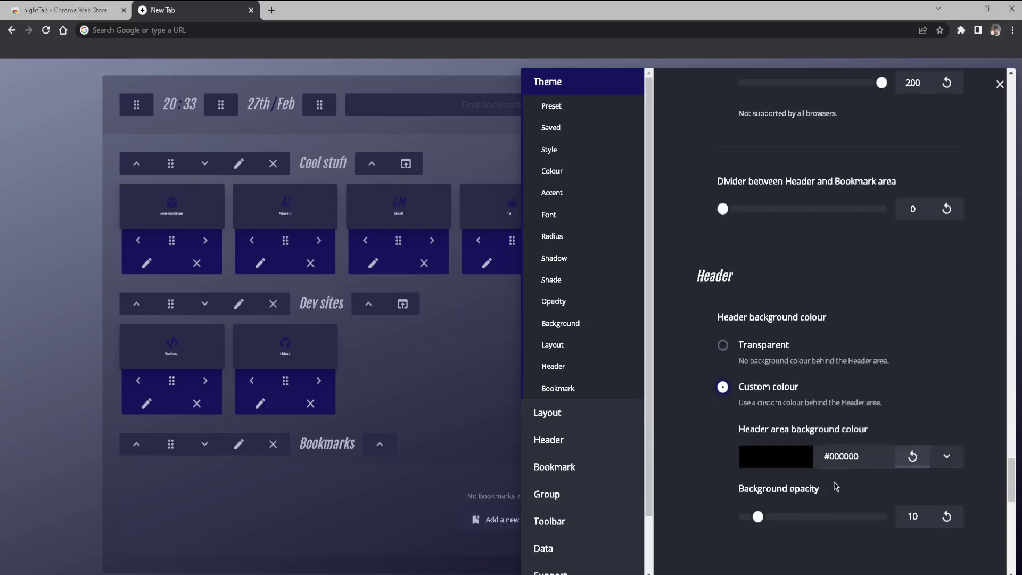
pyautogui.click(780, 448)
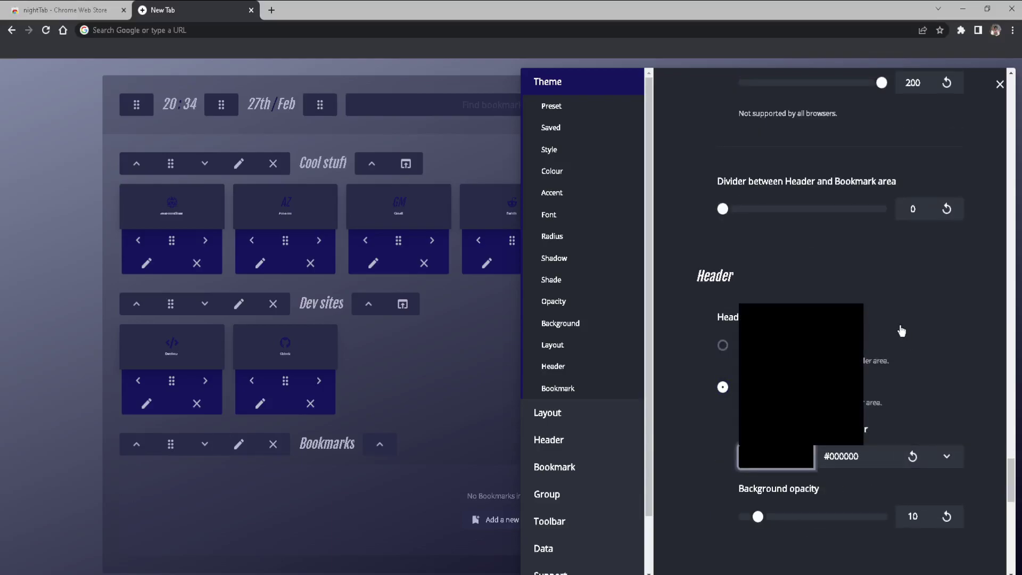
pyautogui.moveTo(785, 333); pyautogui.dragTo(731, 282)
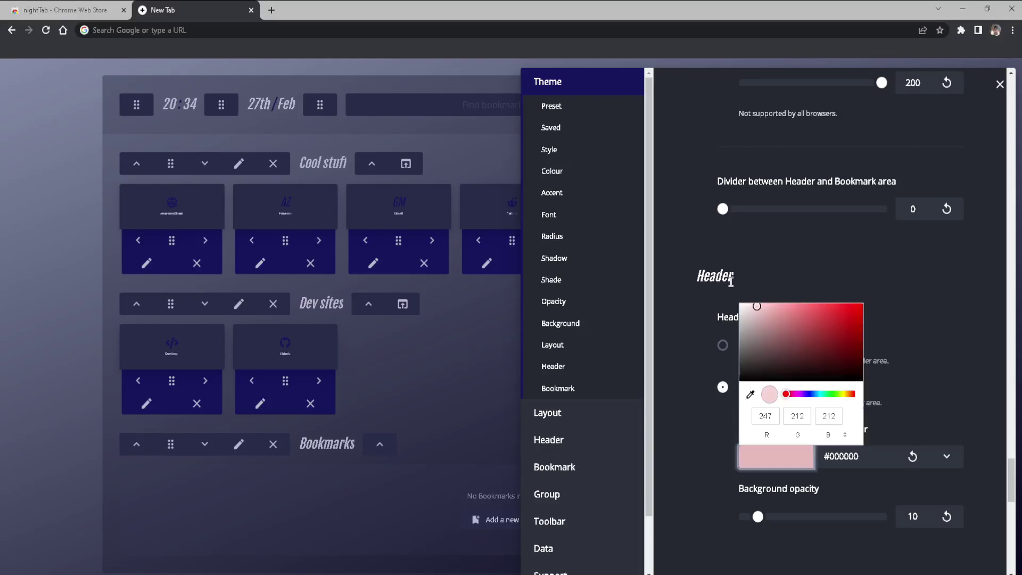
pyautogui.click(927, 321)
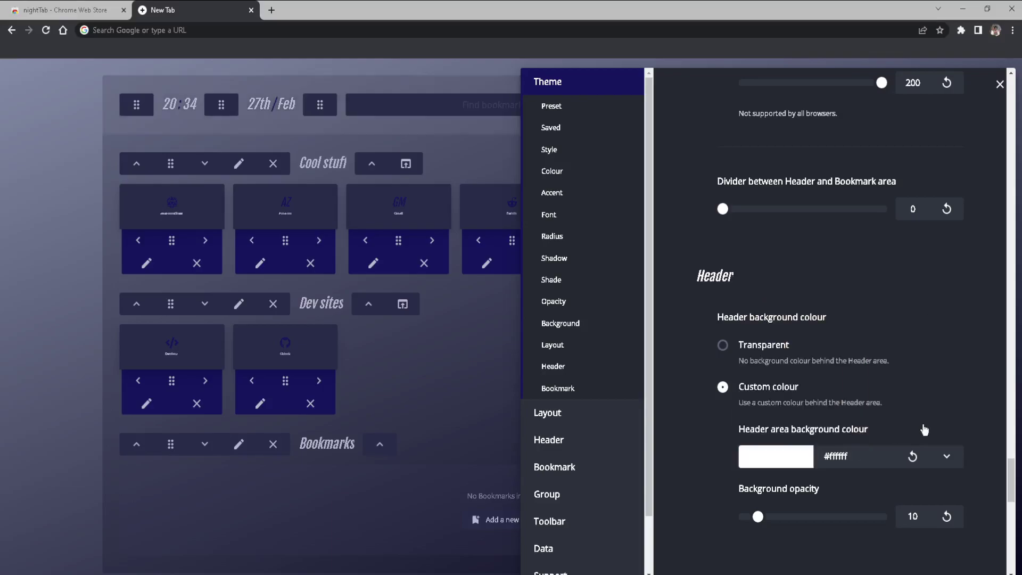
# Look through the remaining Theme options and the Layout, Coffee and nightTab settings sections, and close the settings.
pyautogui.scroll(-6, 843, 502)
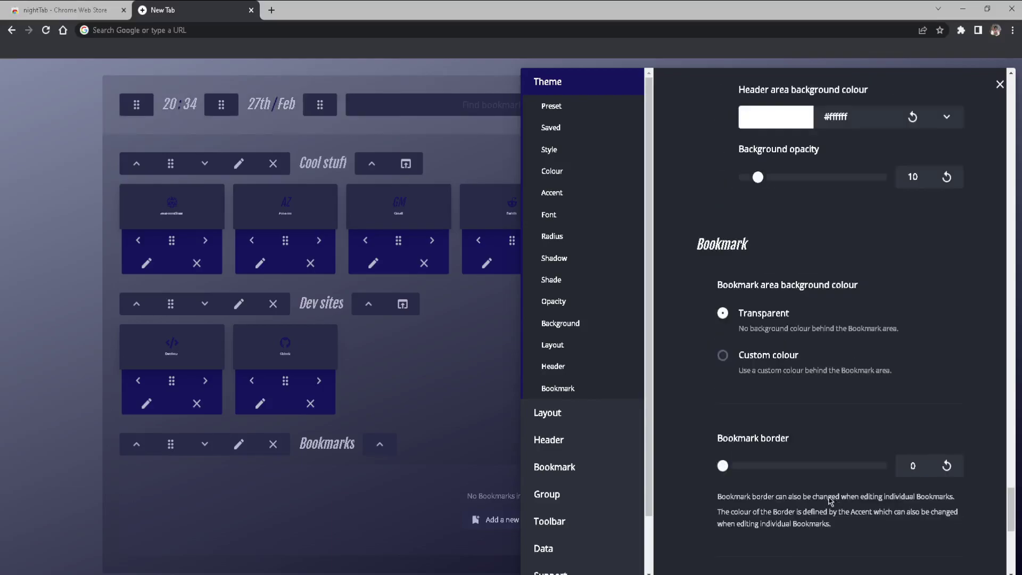
pyautogui.scroll(-6, 828, 500)
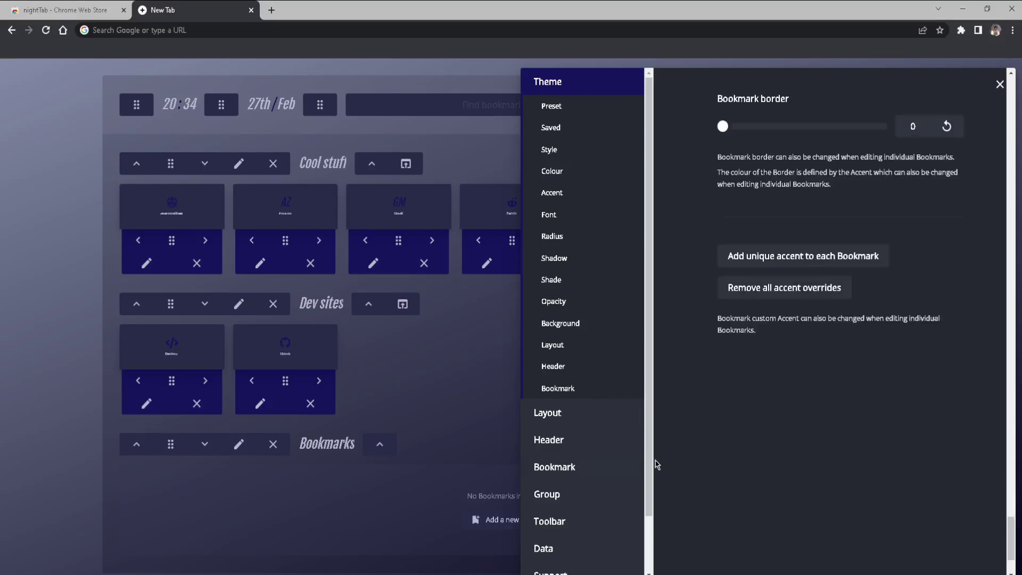
pyautogui.click(580, 413)
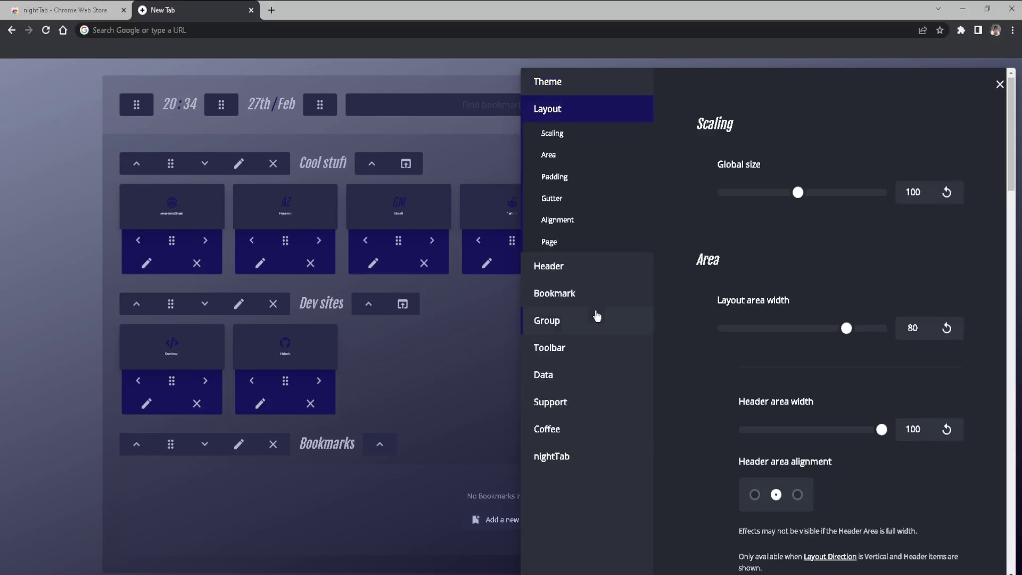
pyautogui.scroll(-2, 755, 390)
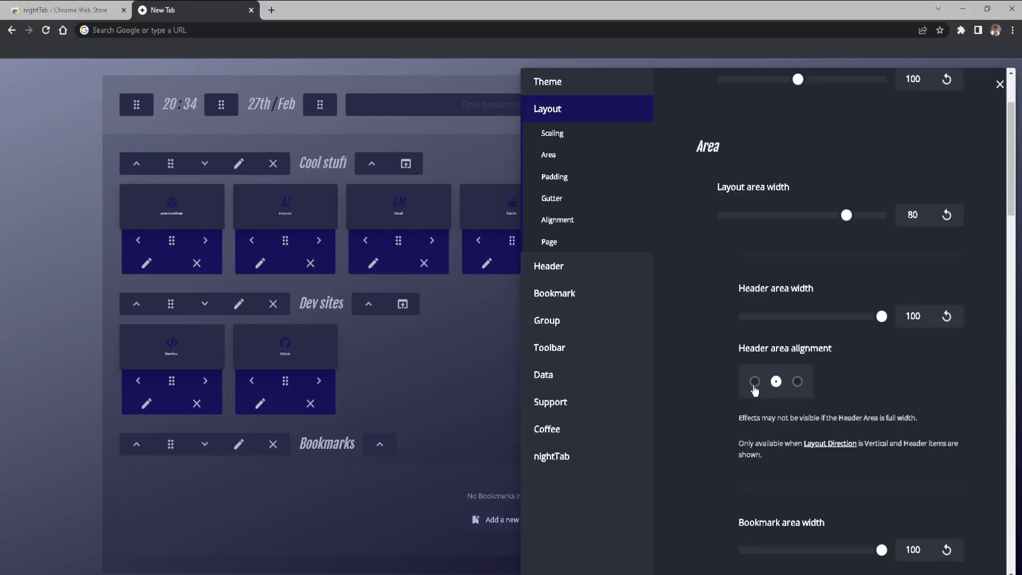
pyautogui.scroll(-8, 755, 390)
pyautogui.scroll(-3, 738, 392)
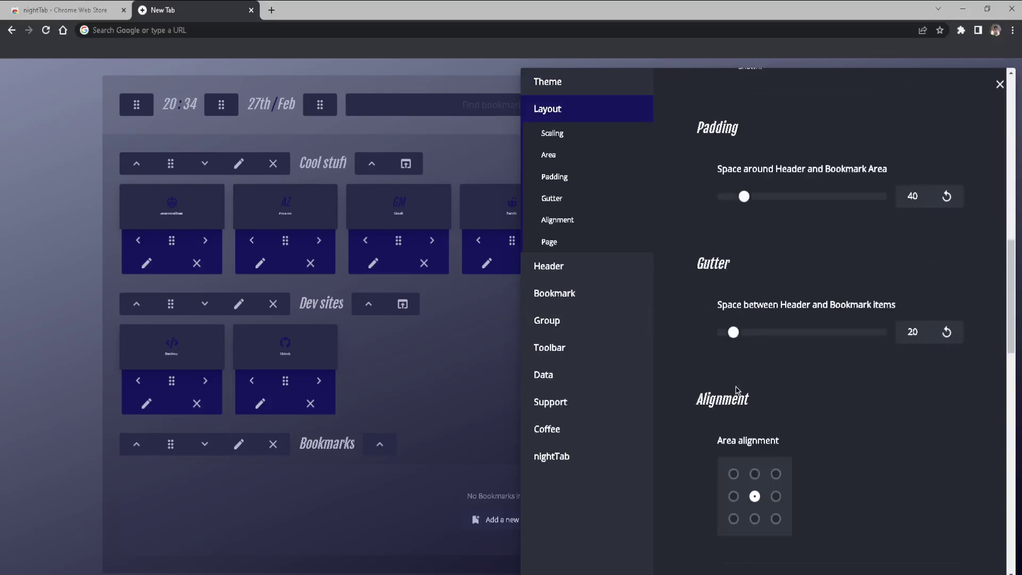
pyautogui.click(552, 437)
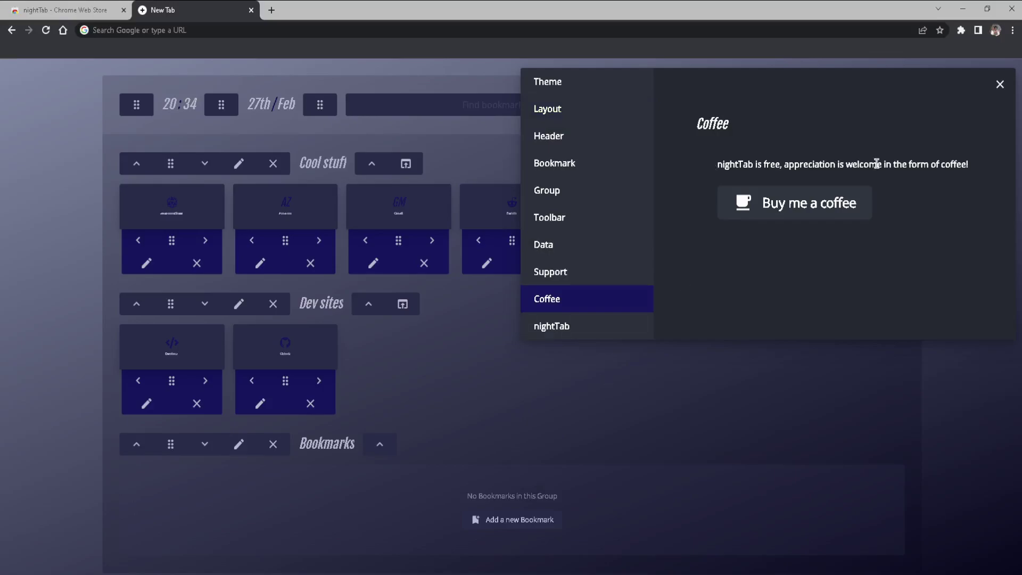
pyautogui.click(549, 329)
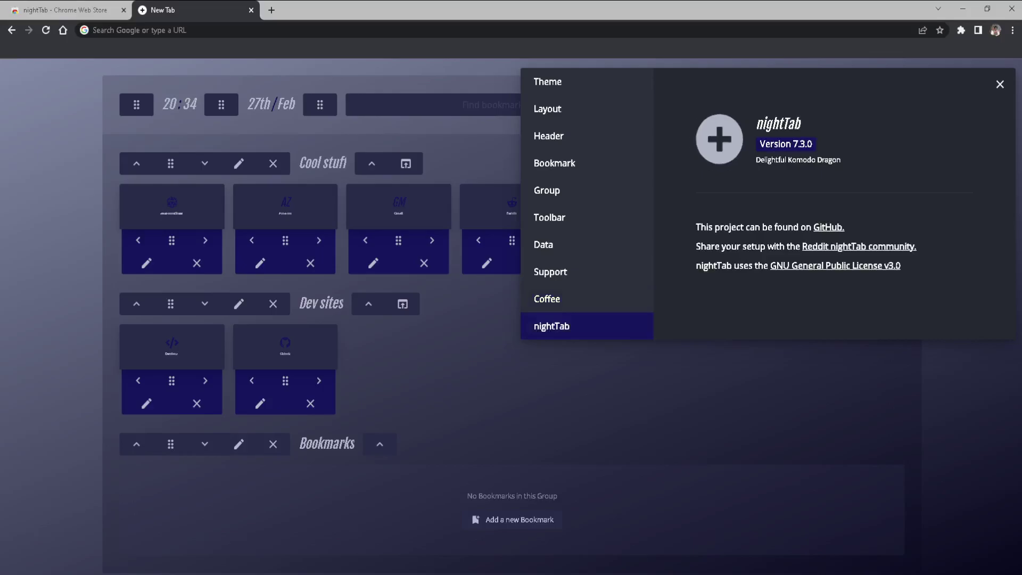
pyautogui.click(999, 85)
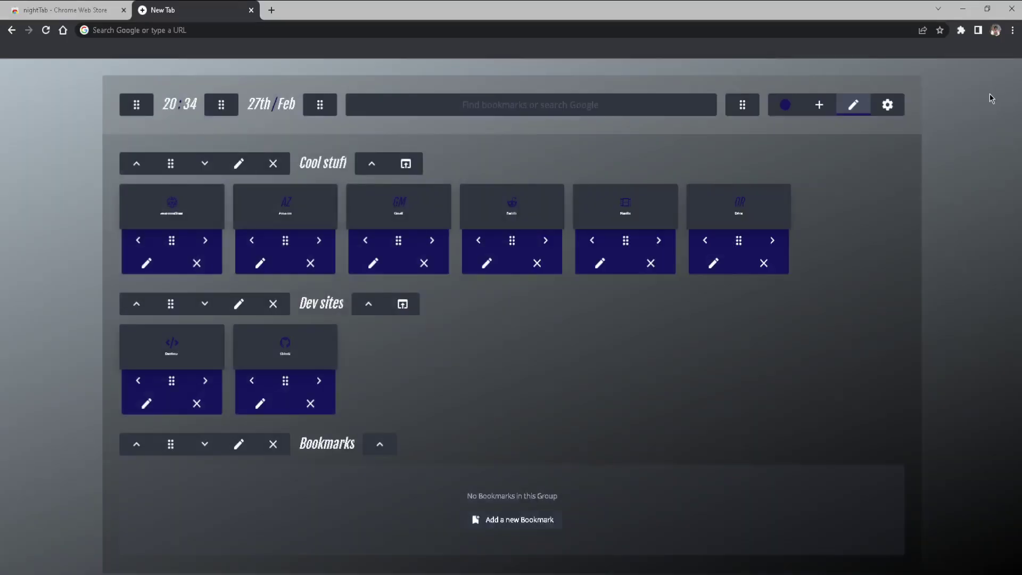
# Set the accent colour to white from the new tab page's header and search Google for "youtube" with its search box.
pyautogui.click(786, 104)
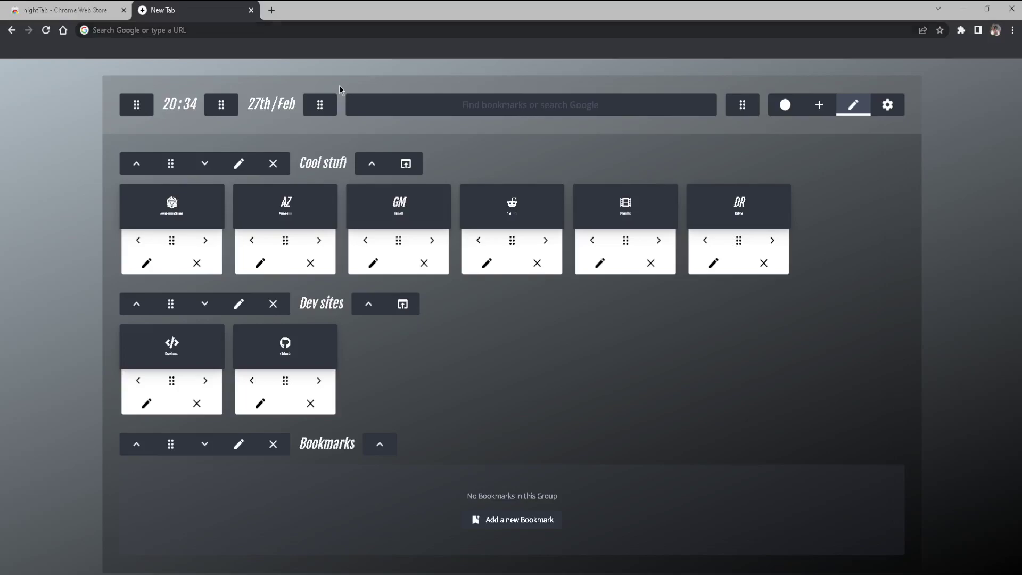
pyautogui.click(352, 103)
pyautogui.write('youtube')
pyautogui.press('Return')
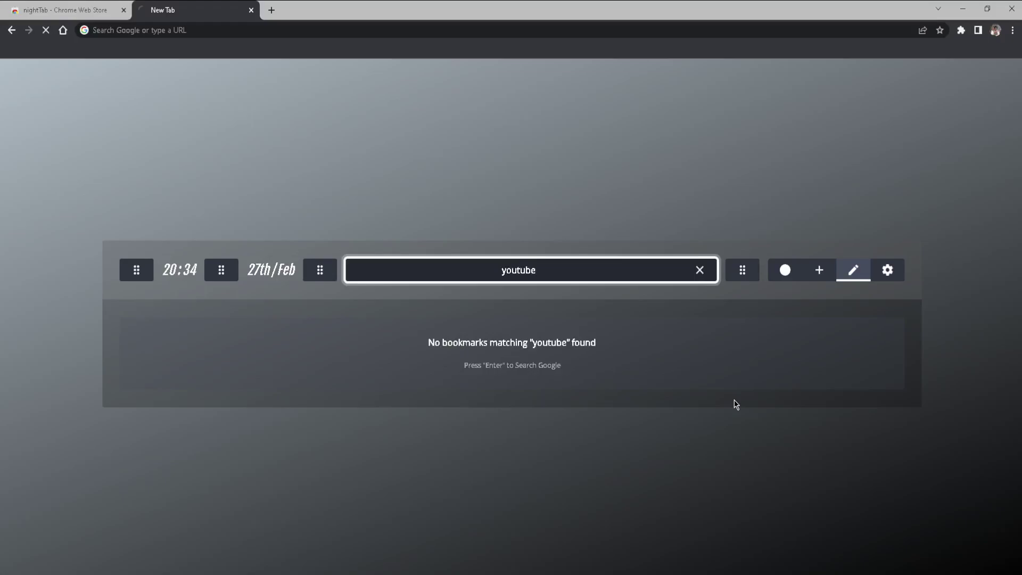